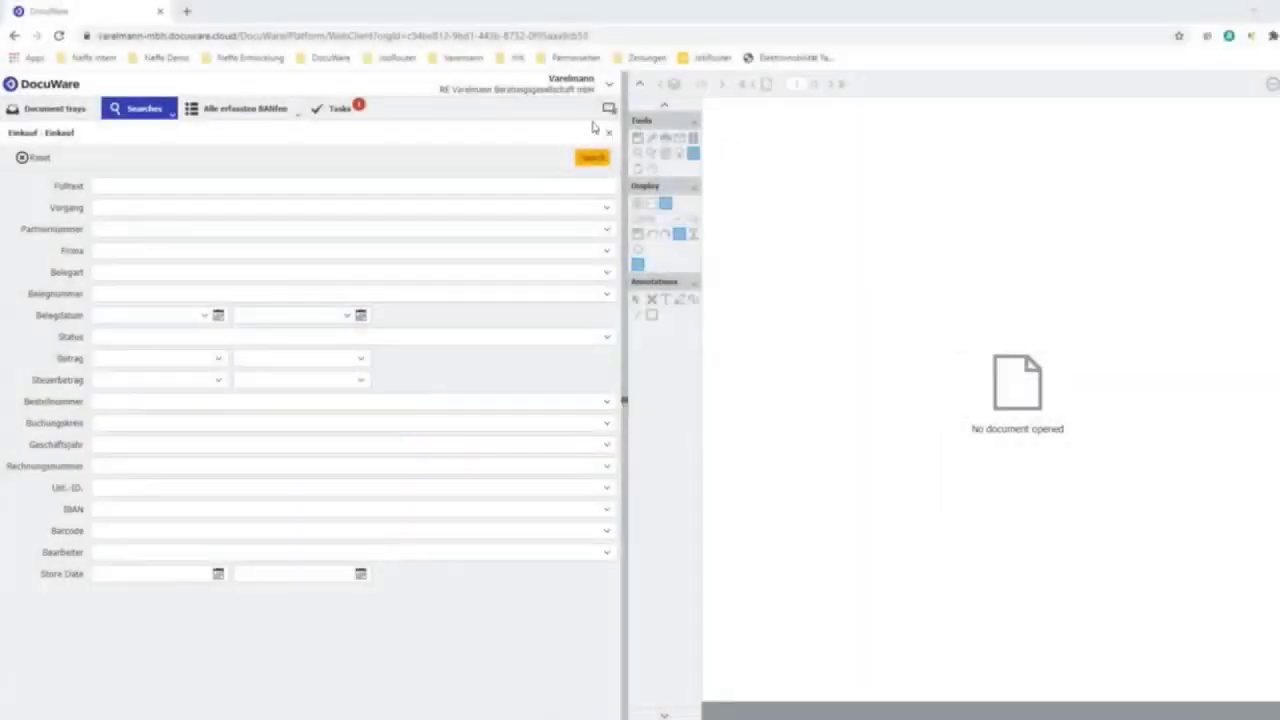
# Open the Bestellung_erfassen task for the Stahlwerk München purchase request, then switch to SAP Easy Access.
pyautogui.click(340, 112)
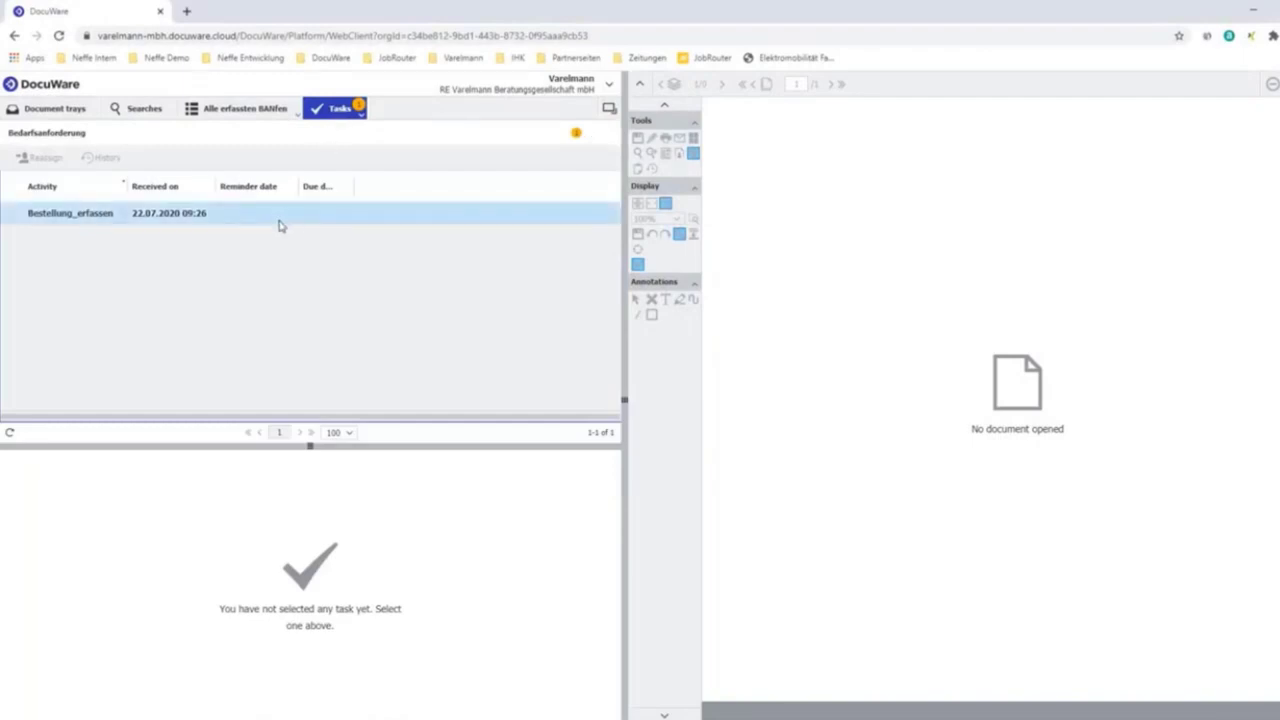
pyautogui.click(280, 222)
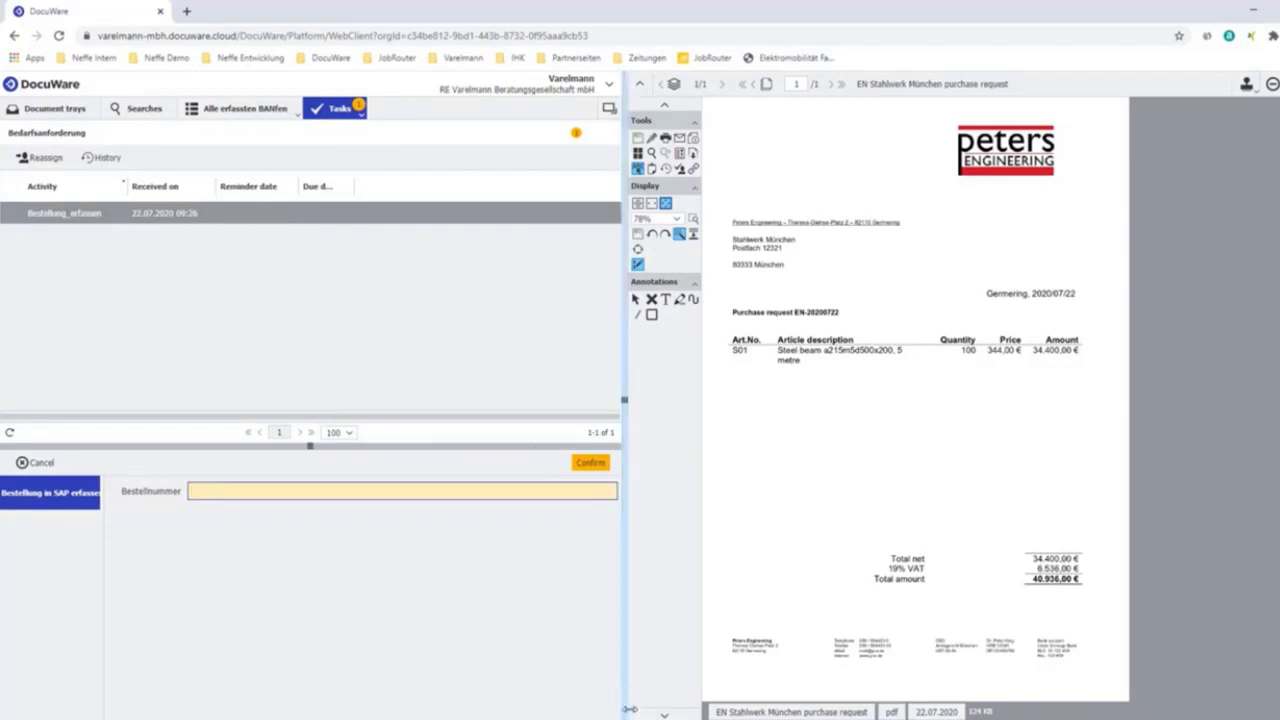
pyautogui.moveTo(630, 719)
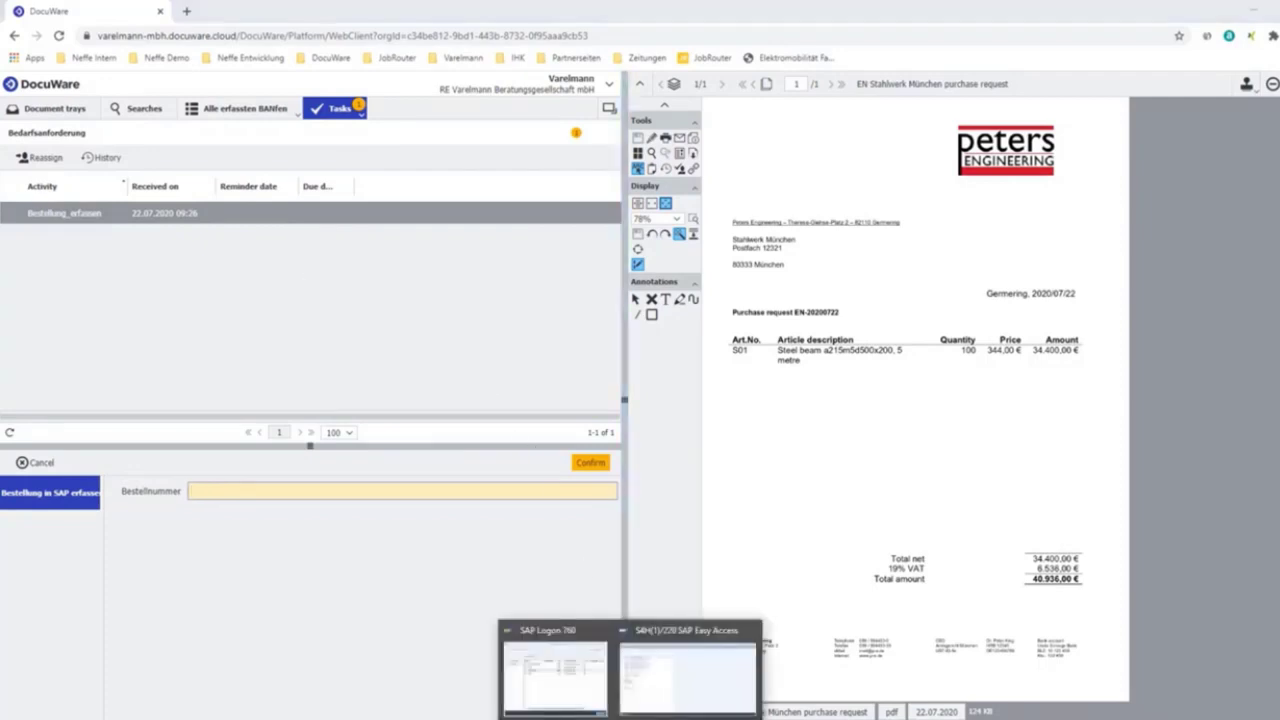
pyautogui.click(660, 695)
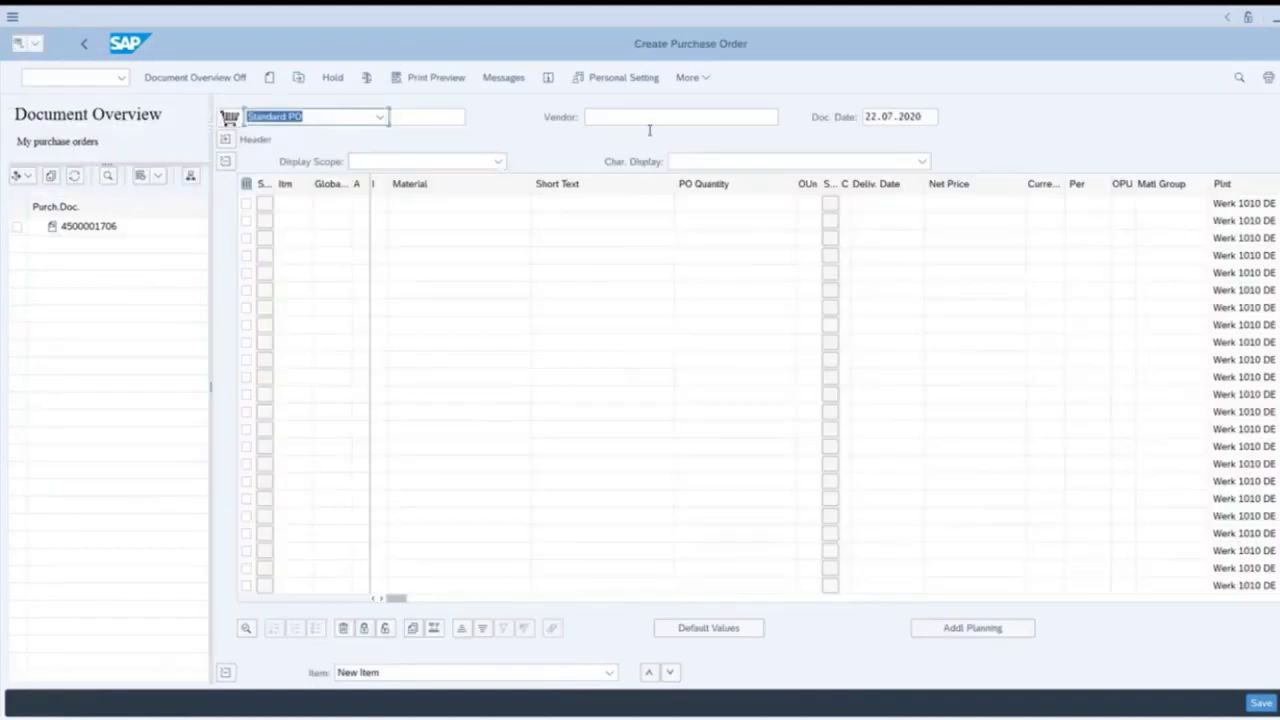
pyautogui.click(649, 120)
pyautogui.write('0')
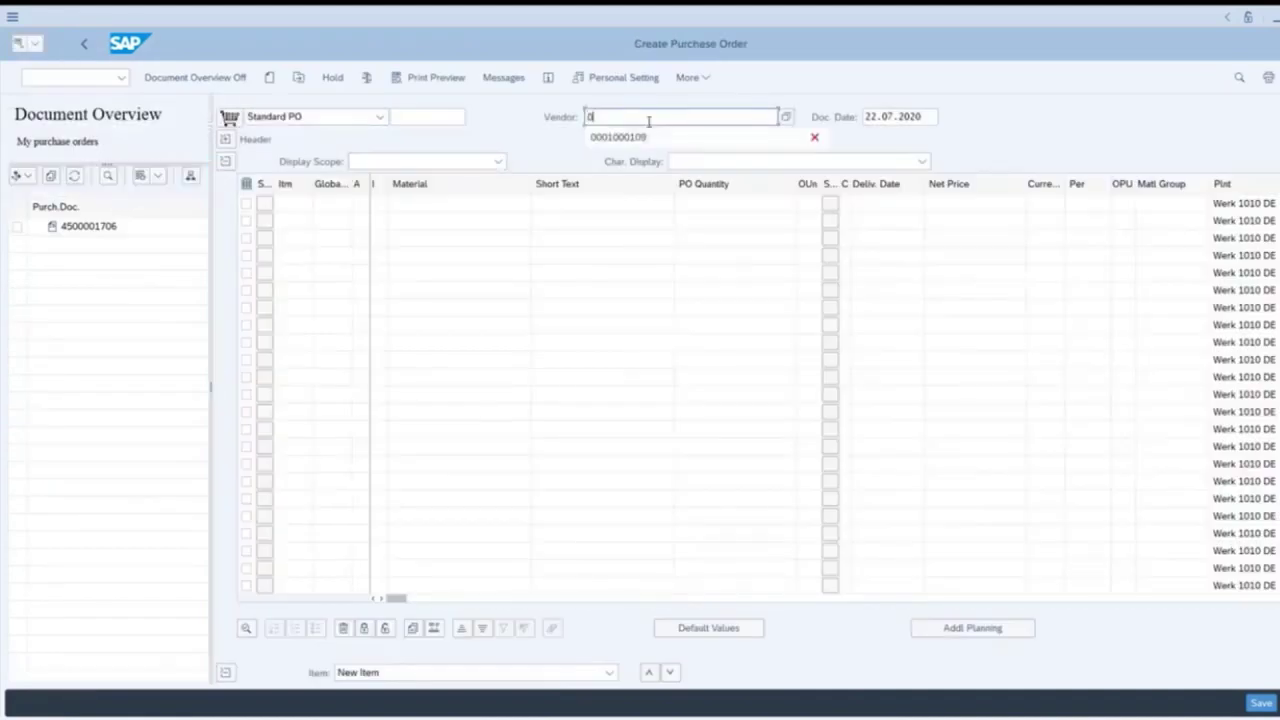
pyautogui.click(656, 136)
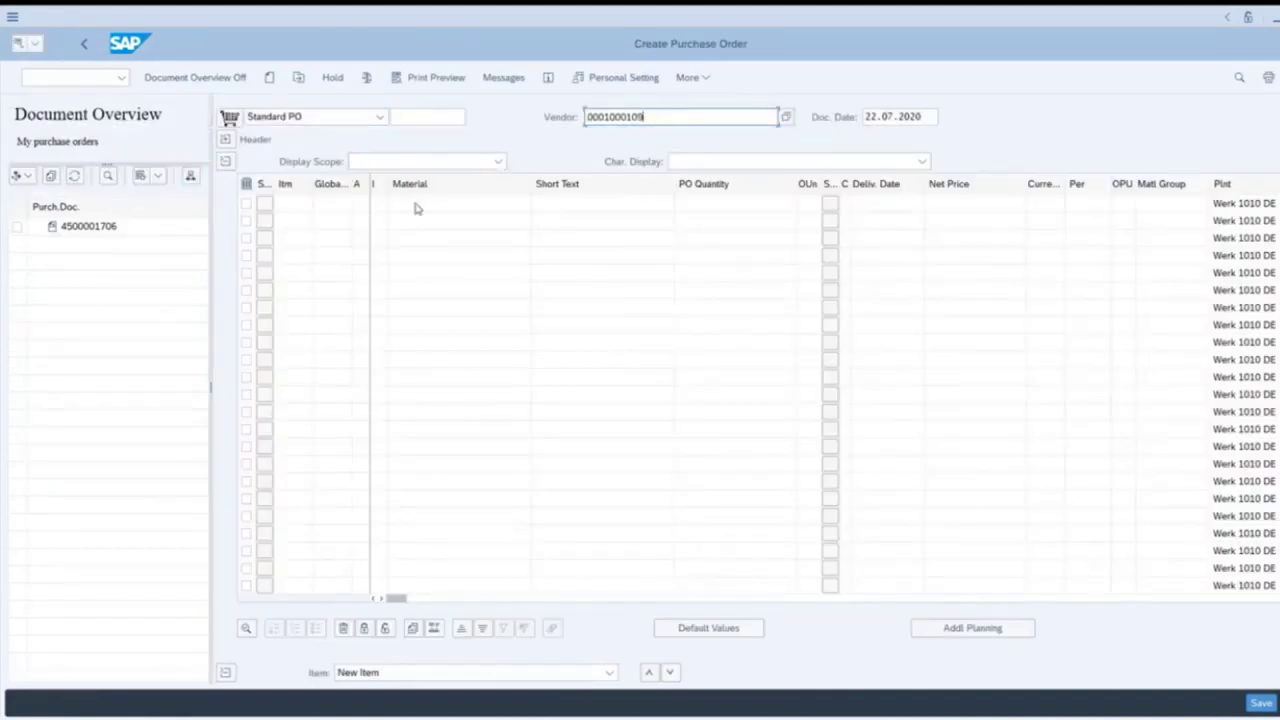
pyautogui.click(416, 204)
pyautogui.write('s03')
pyautogui.press('Return')
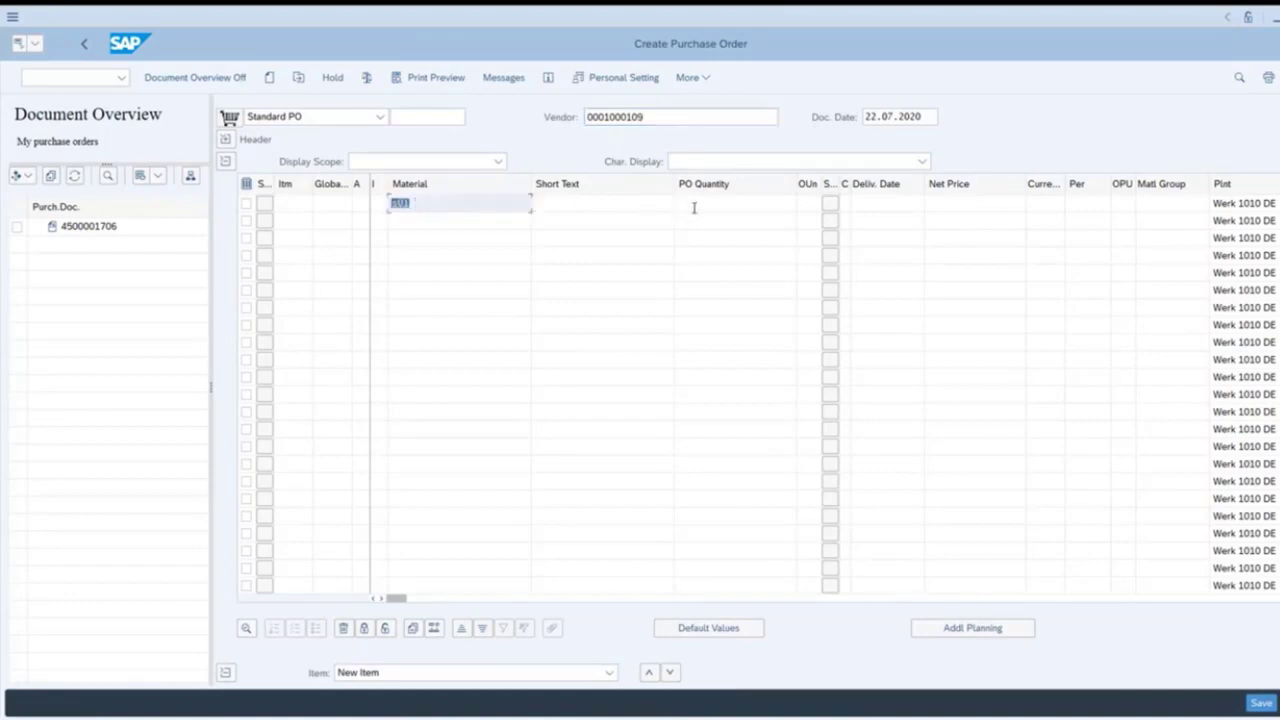
pyautogui.click(694, 205)
pyautogui.write('100')
pyautogui.press('Return')
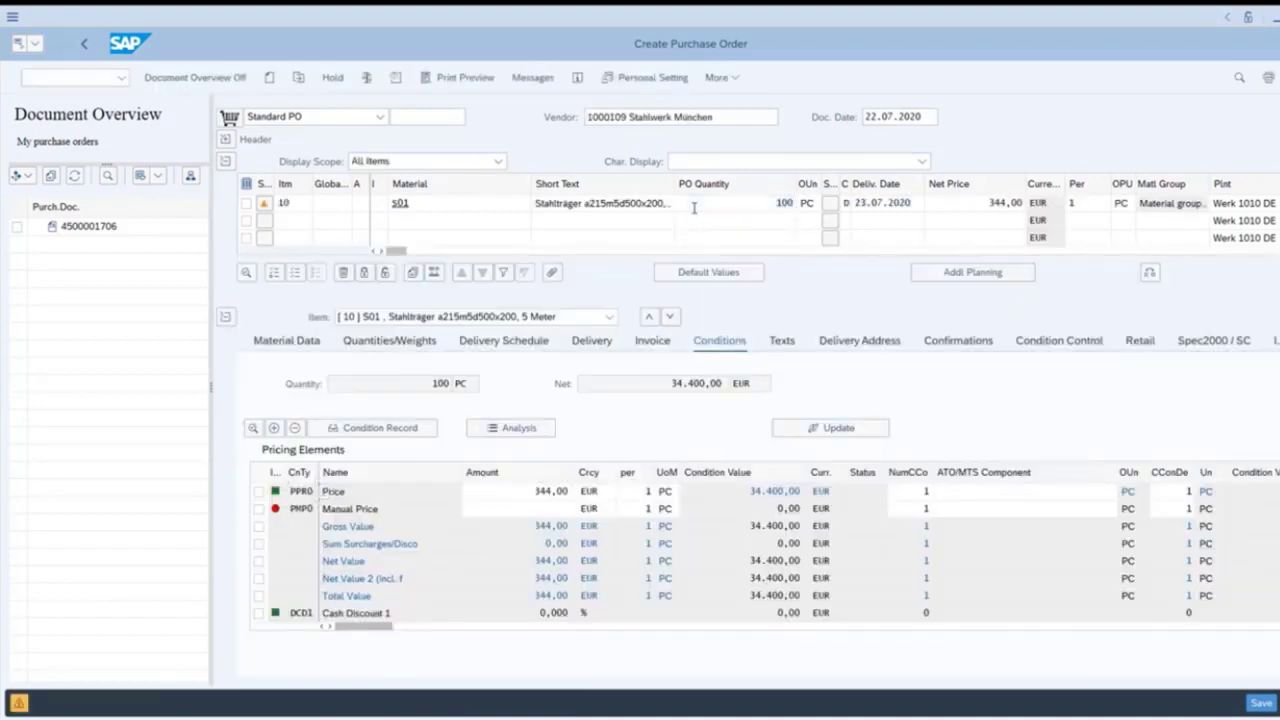
pyautogui.click(1262, 705)
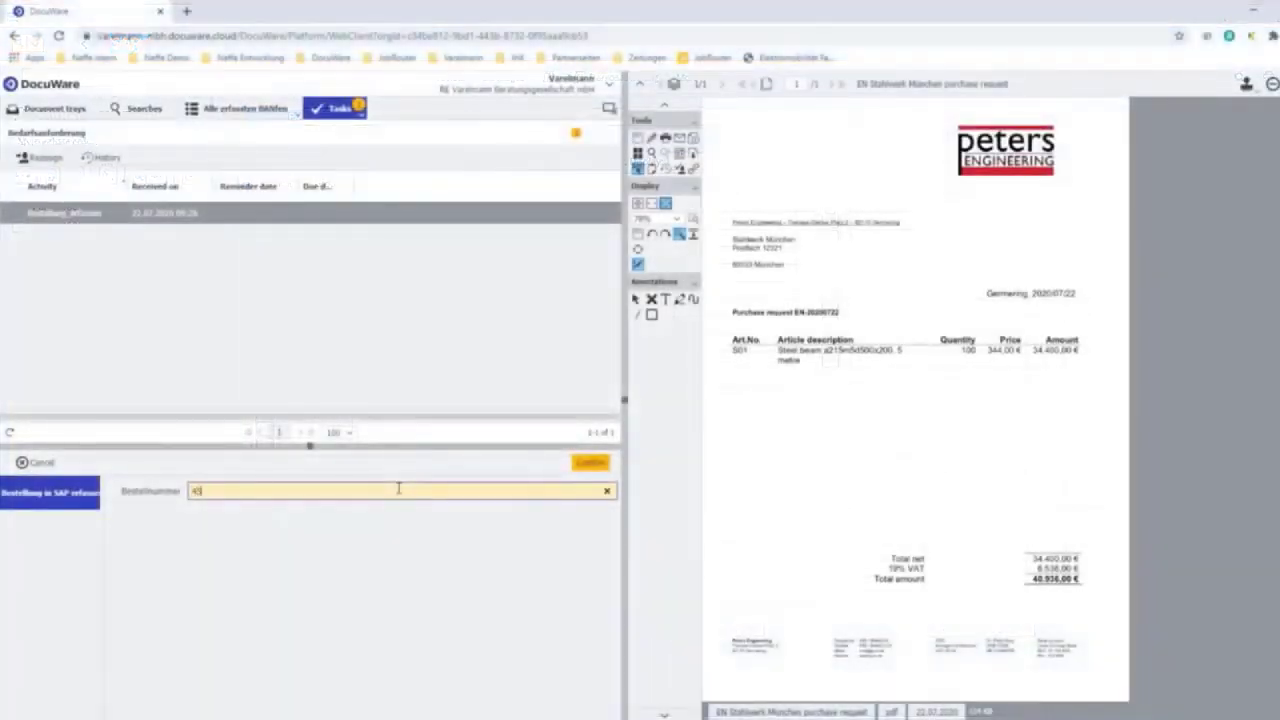
pyautogui.write('00001707')
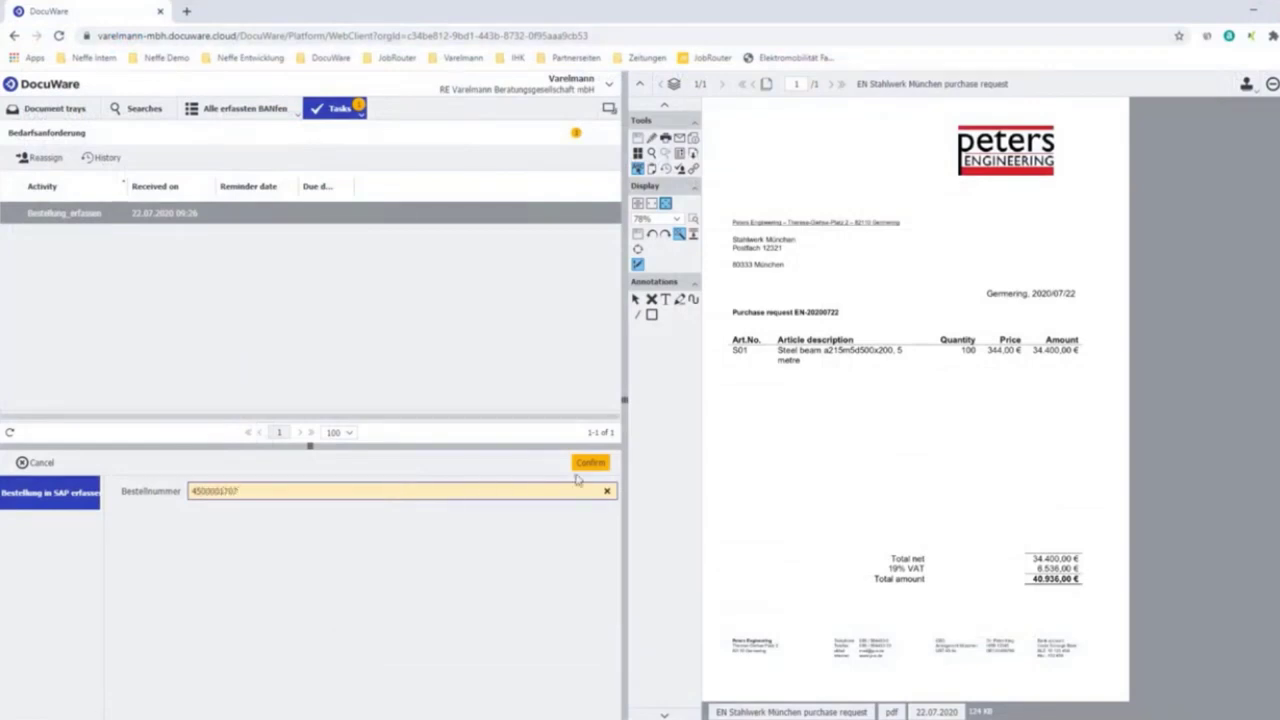
pyautogui.click(583, 464)
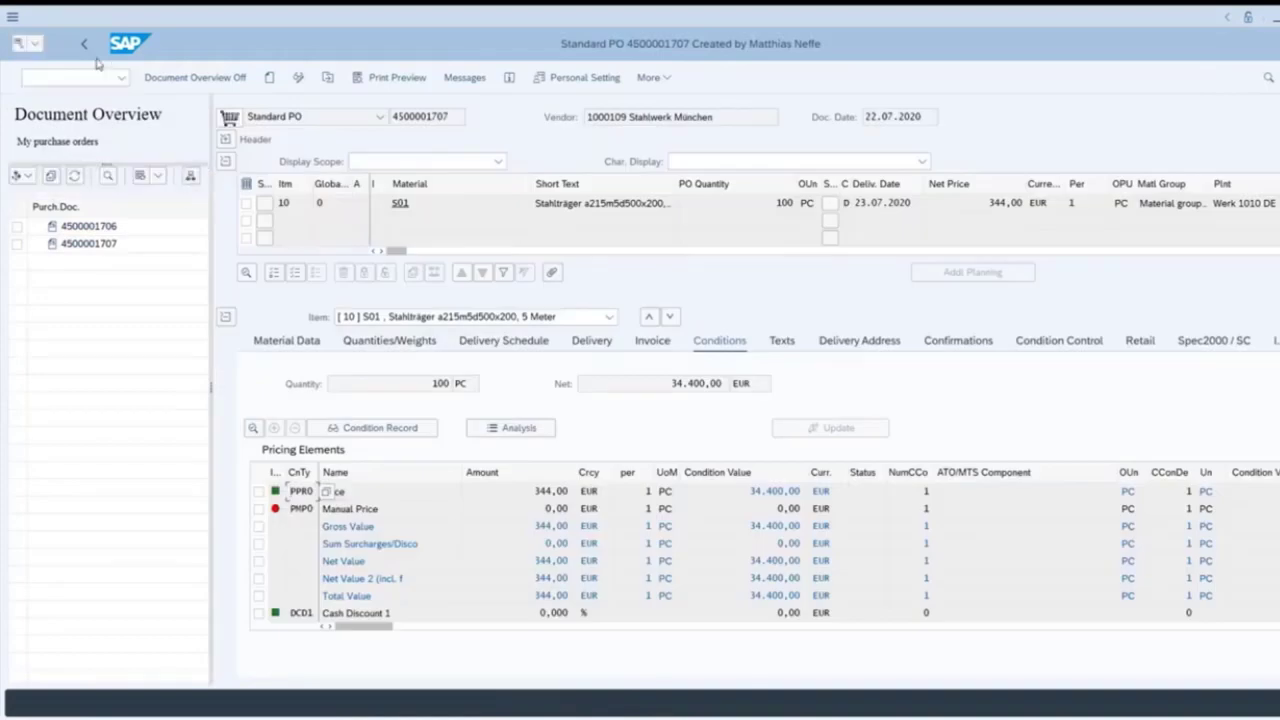
pyautogui.click(38, 46)
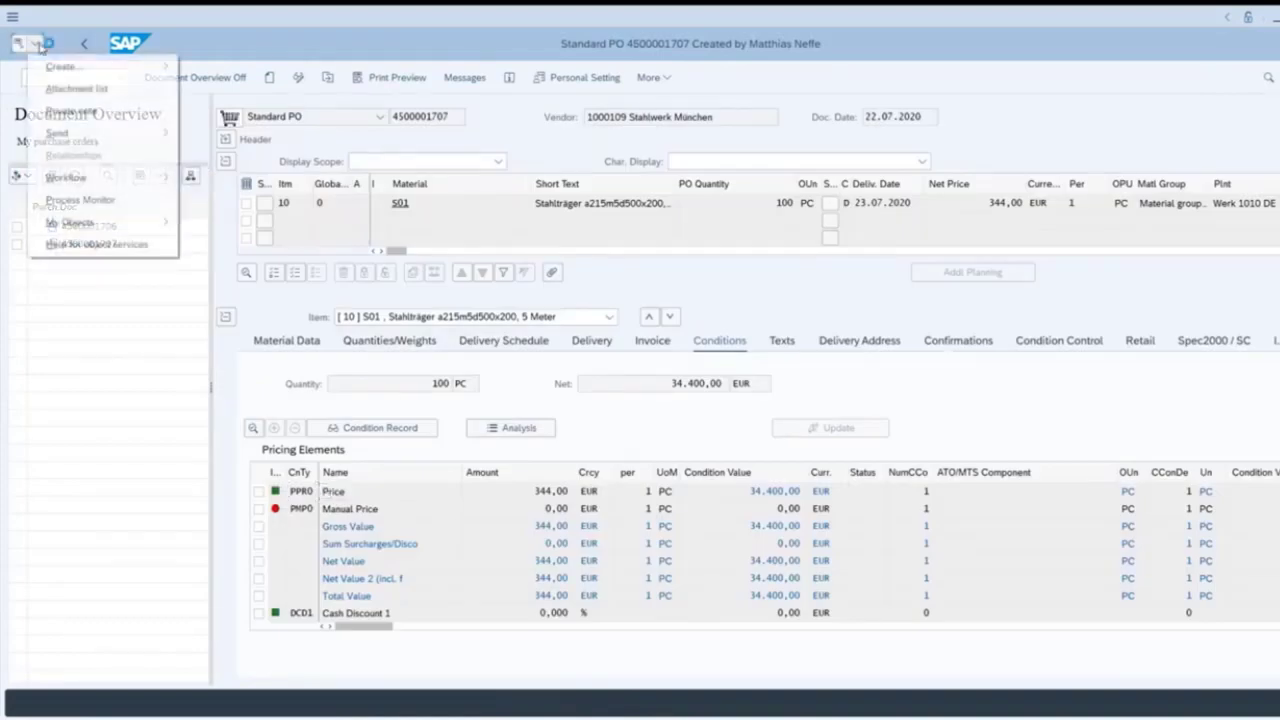
pyautogui.click(64, 90)
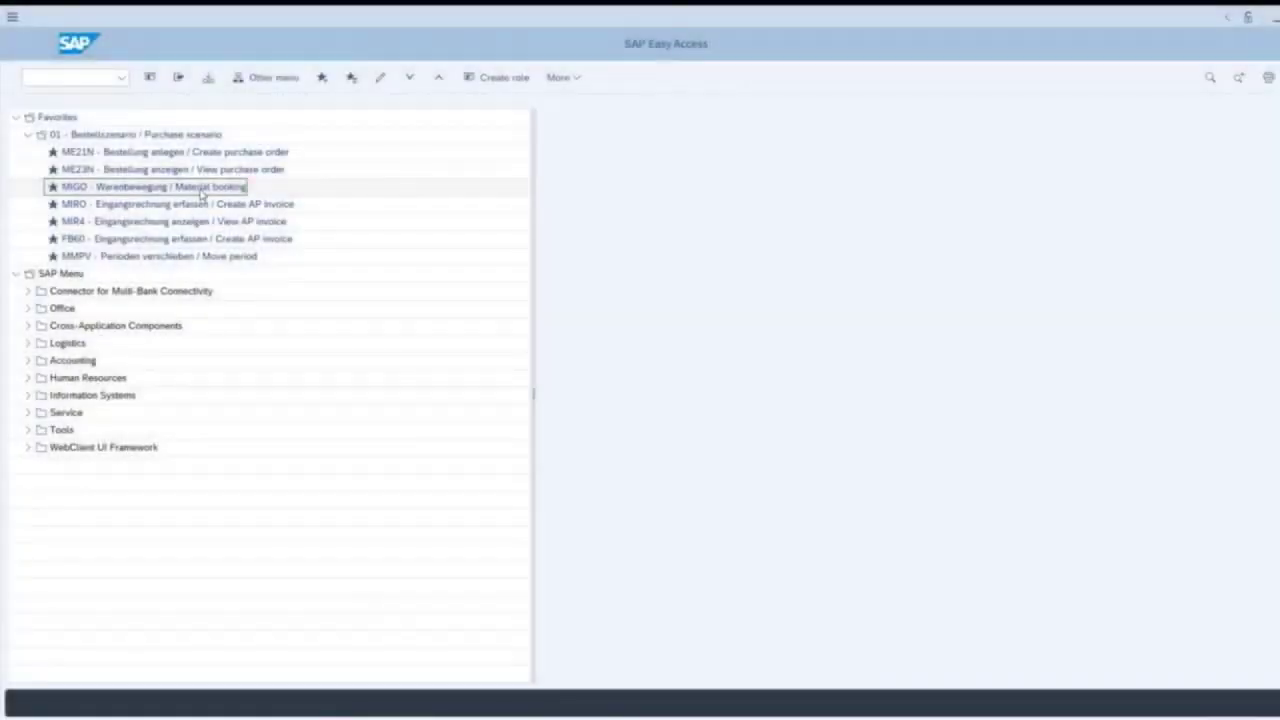
pyautogui.click(201, 194)
pyautogui.doubleClick(201, 194)
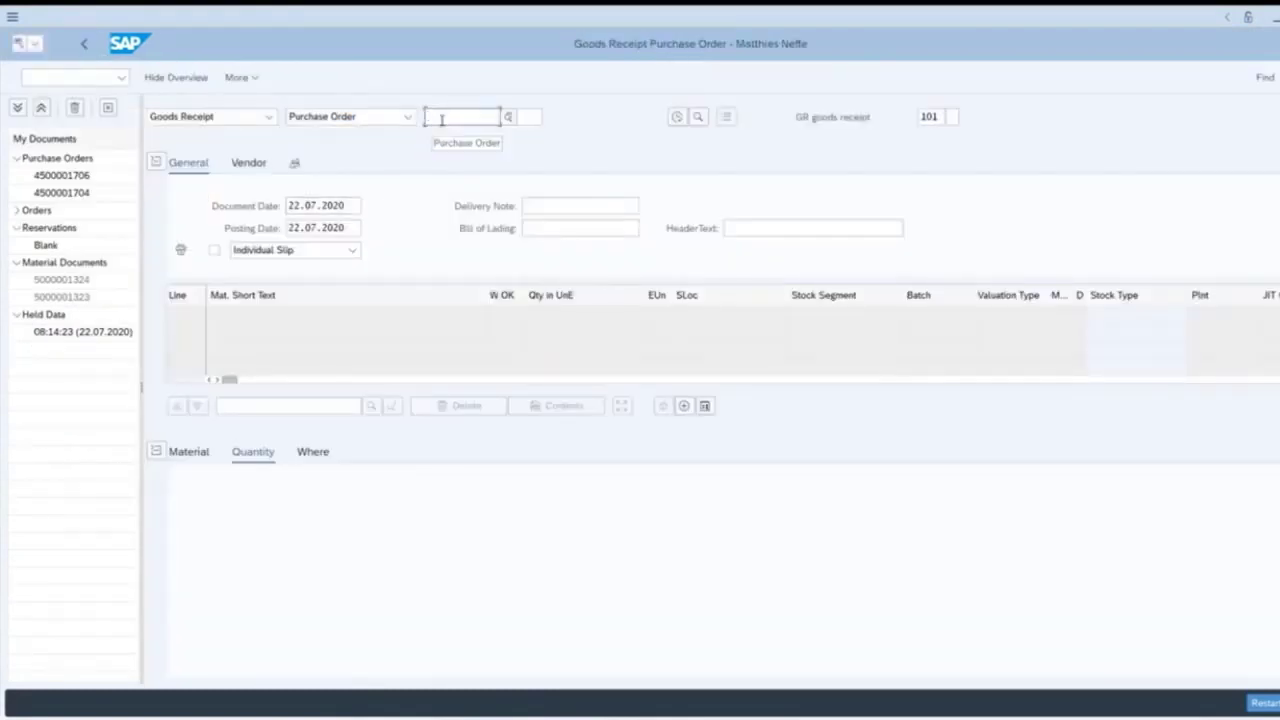
pyautogui.write('450000')
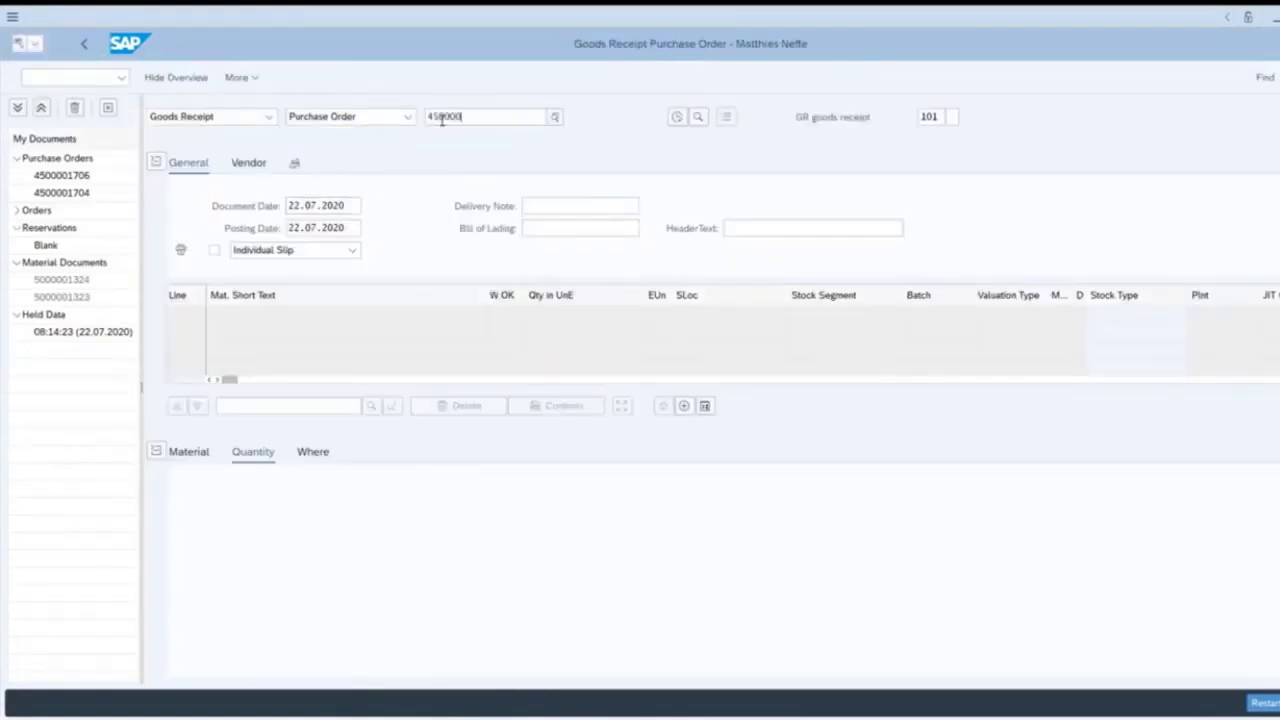
pyautogui.write('1707')
pyautogui.press('Return')
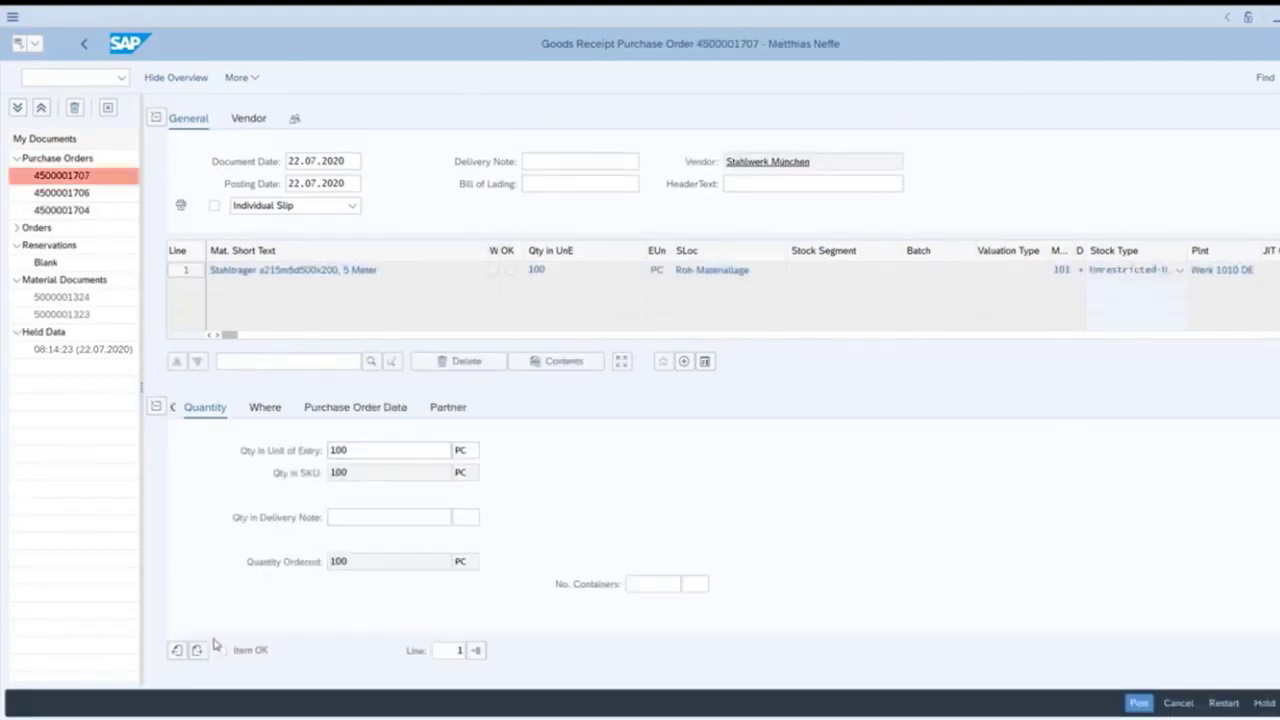
pyautogui.click(223, 651)
pyautogui.click(1140, 706)
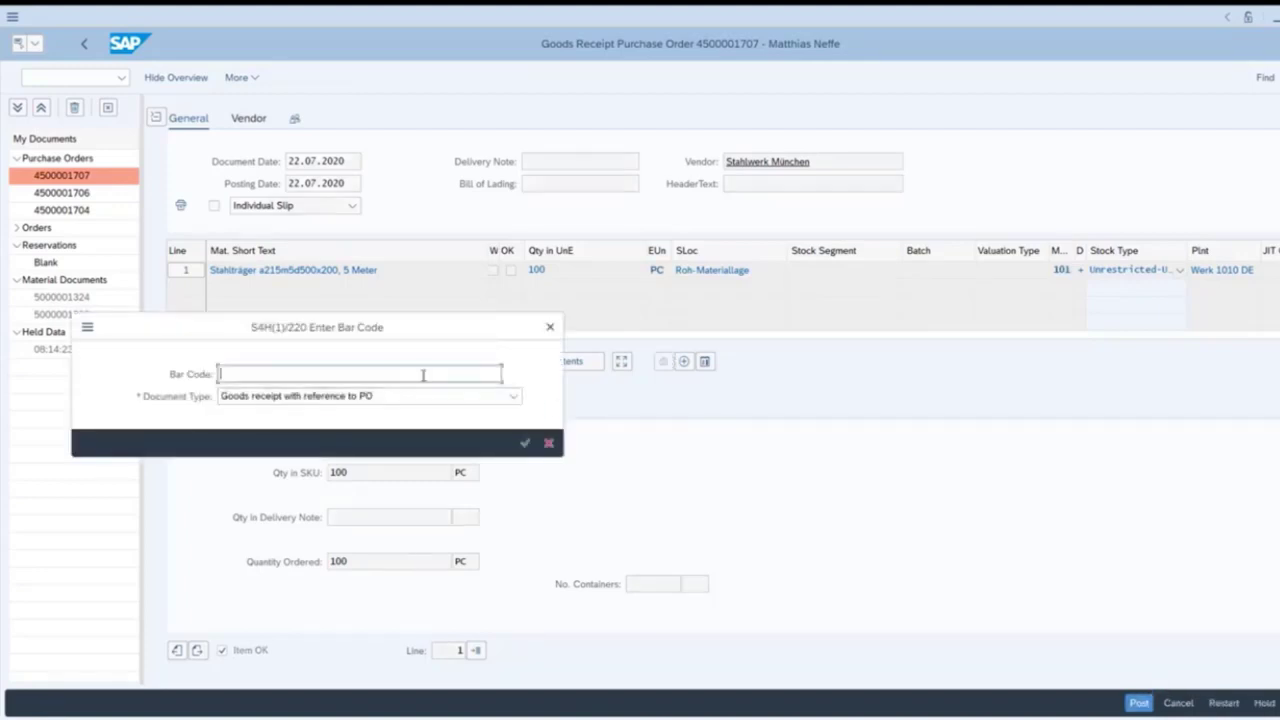
pyautogui.write('10')
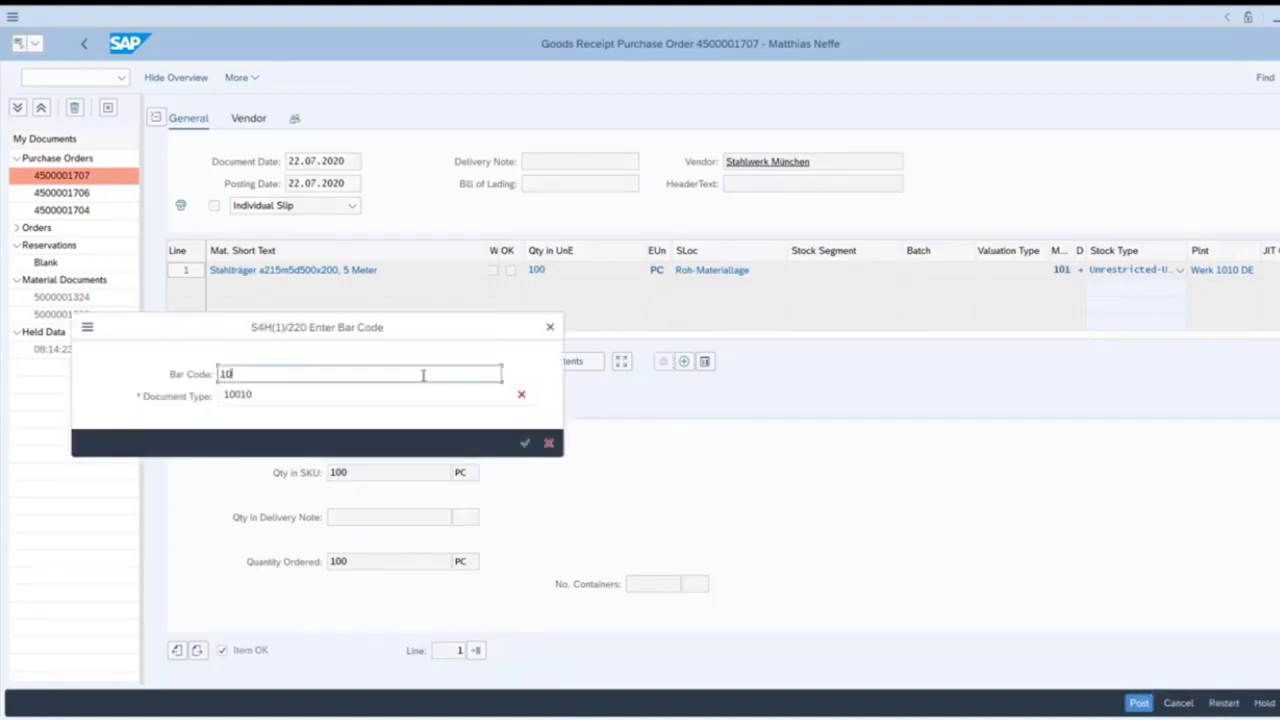
pyautogui.write('010')
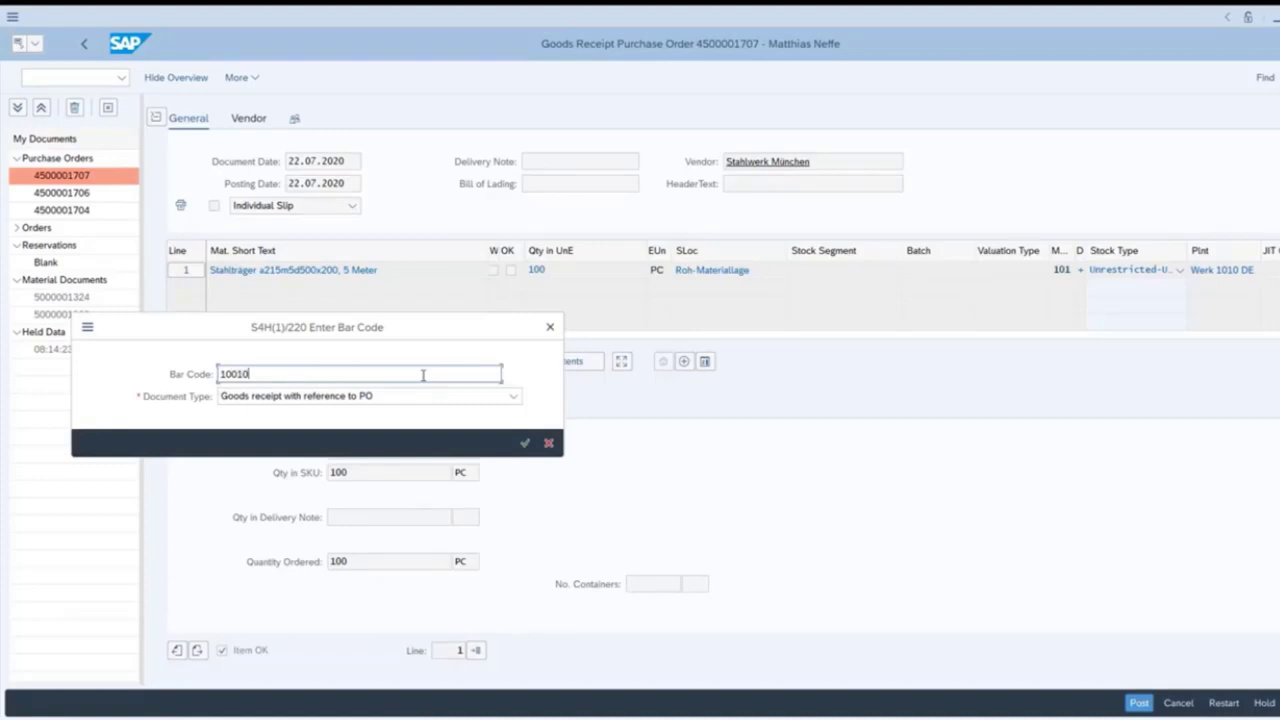
pyautogui.moveTo(408, 331); pyautogui.dragTo(717, 264)
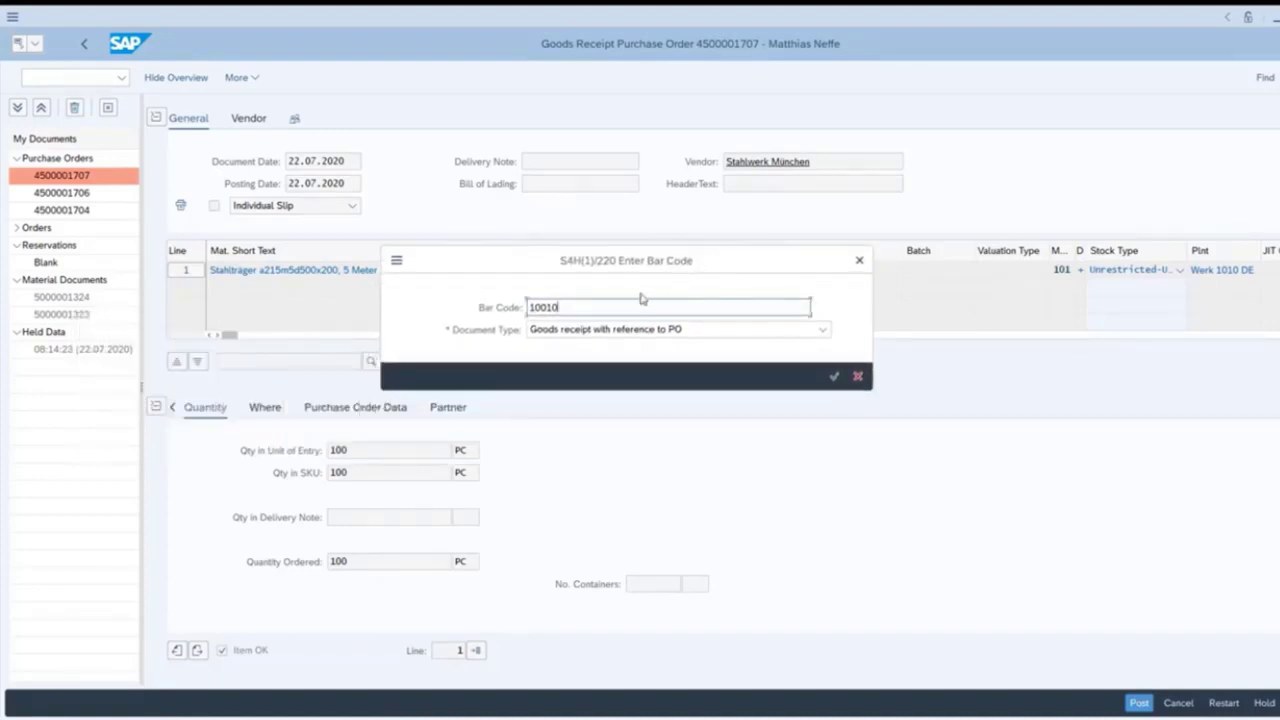
pyautogui.click(834, 378)
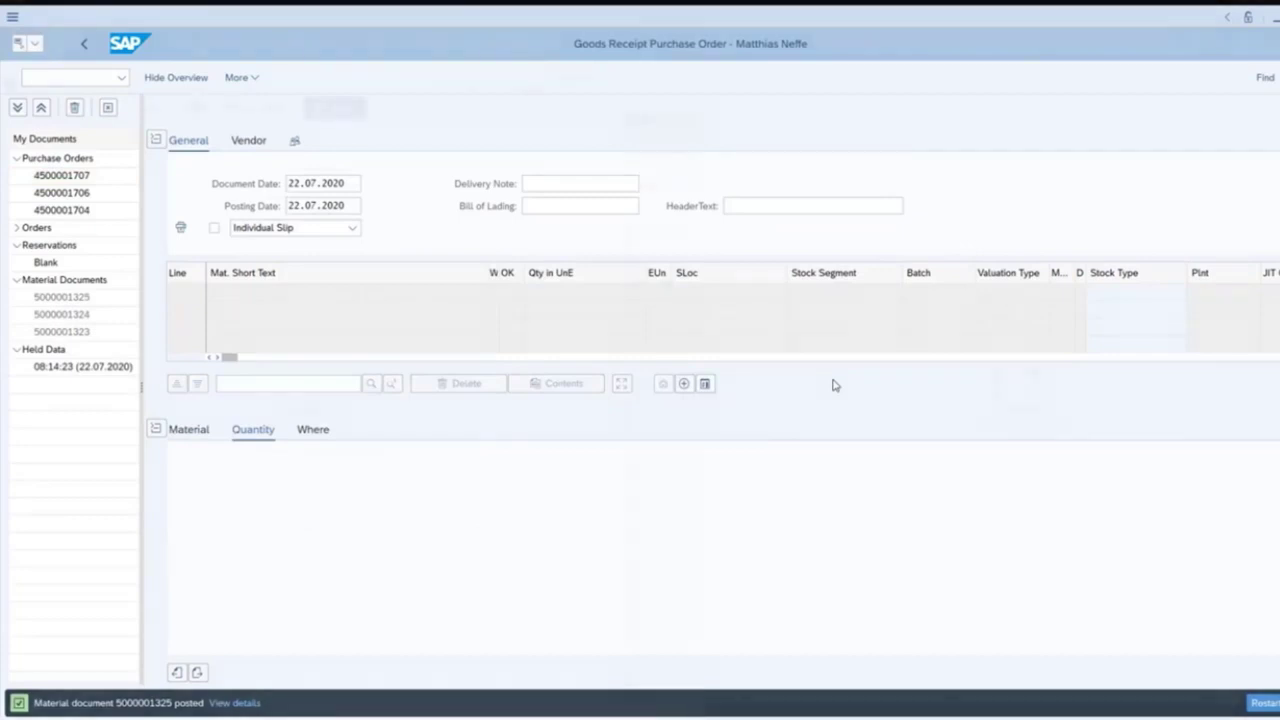
# Store the Stahlwerk München delivery note via 'Einkauf - Ablage Lieferschein' with barcode 10010.
pyautogui.click(40, 232)
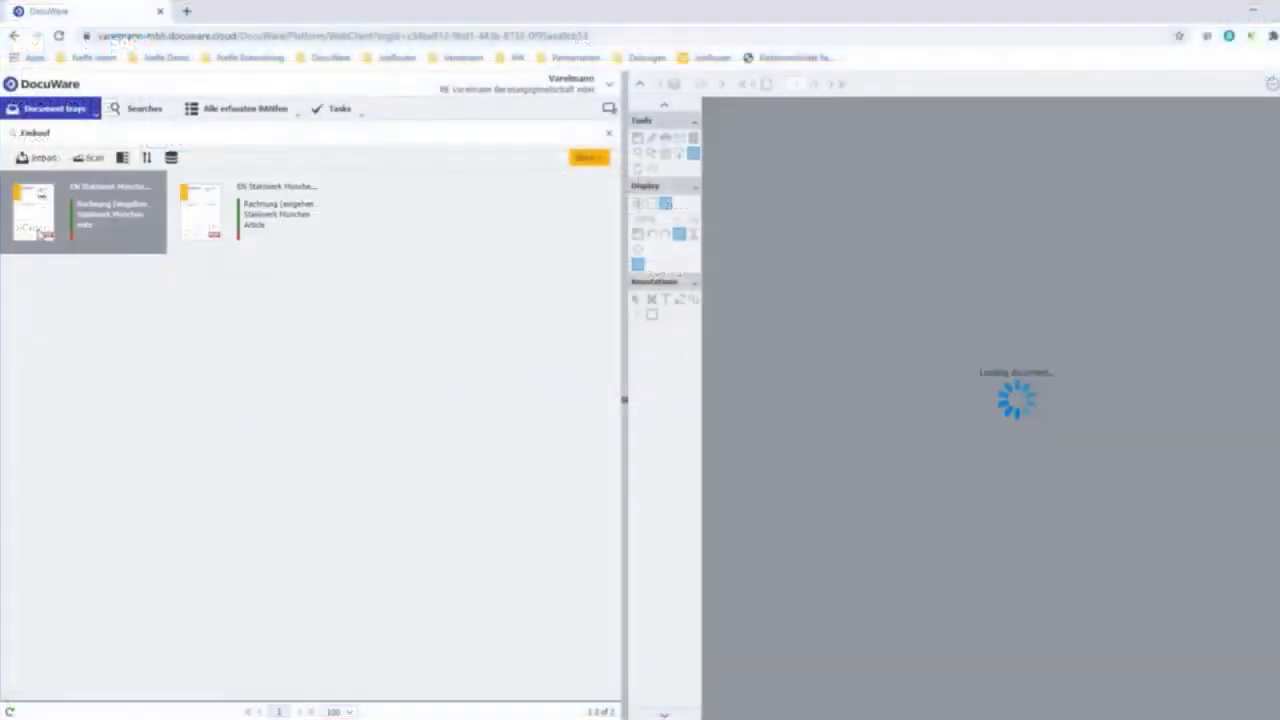
pyautogui.click(212, 220)
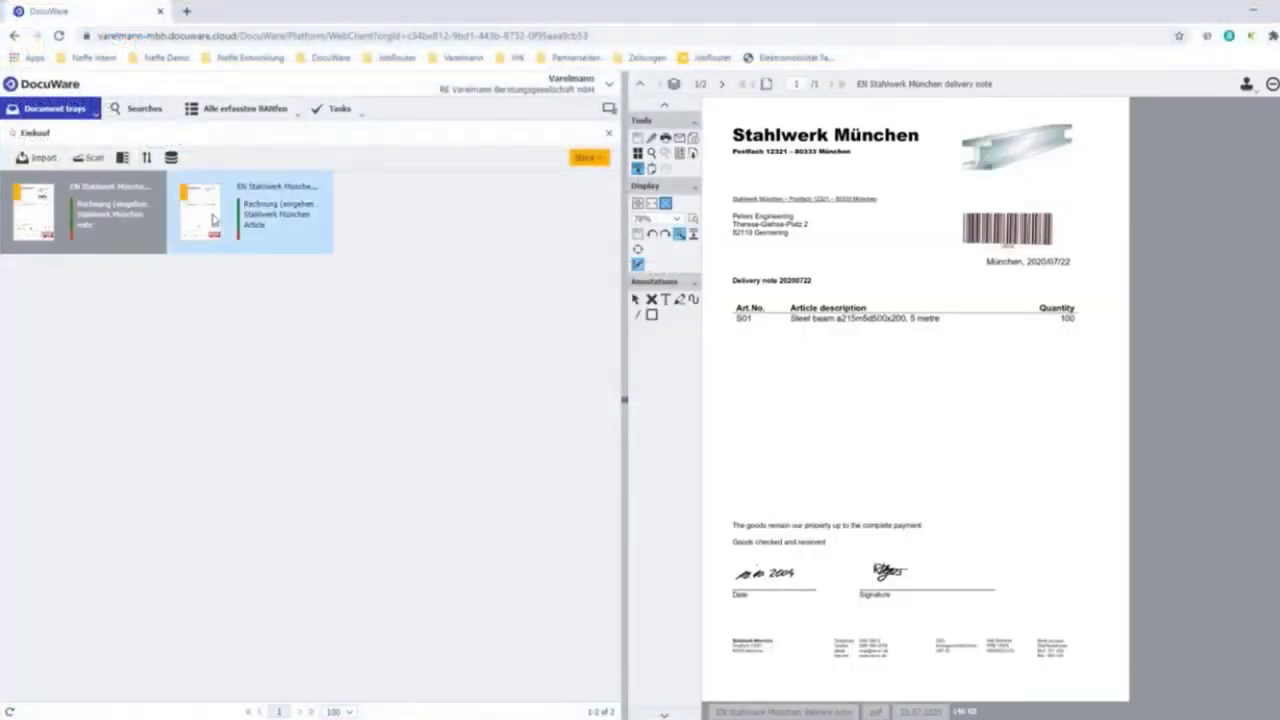
pyautogui.click(88, 220)
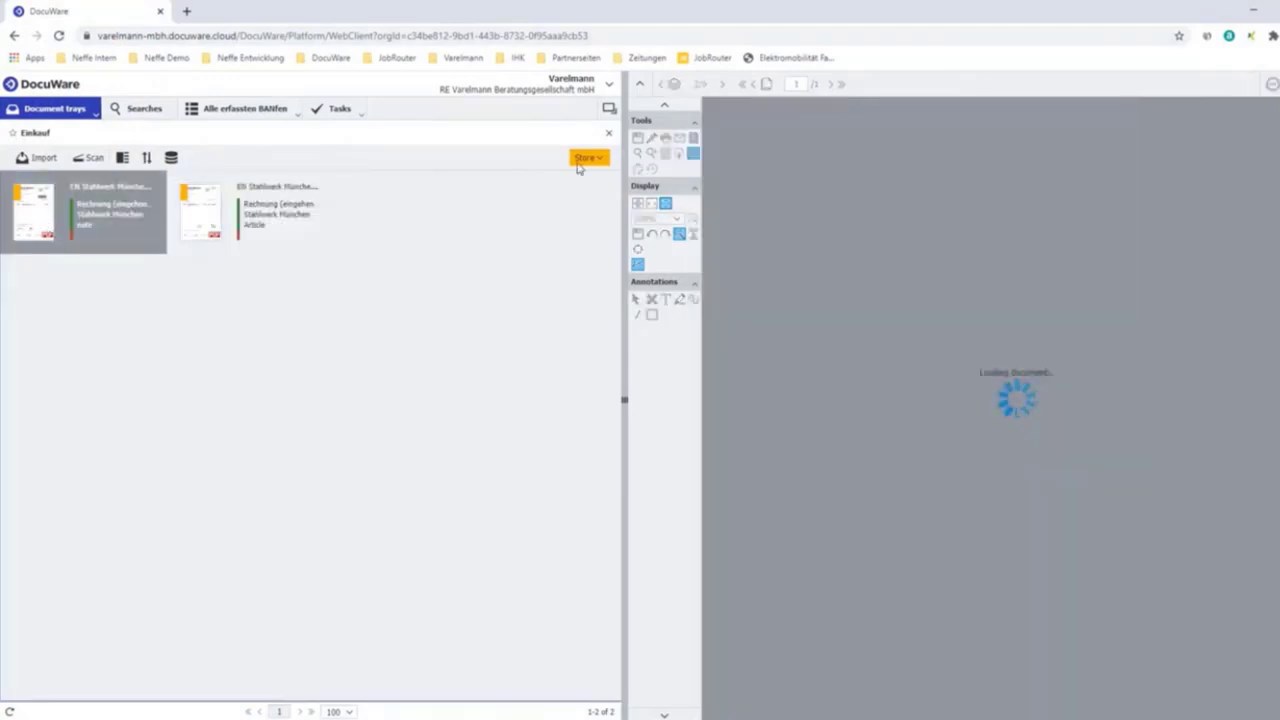
pyautogui.click(594, 160)
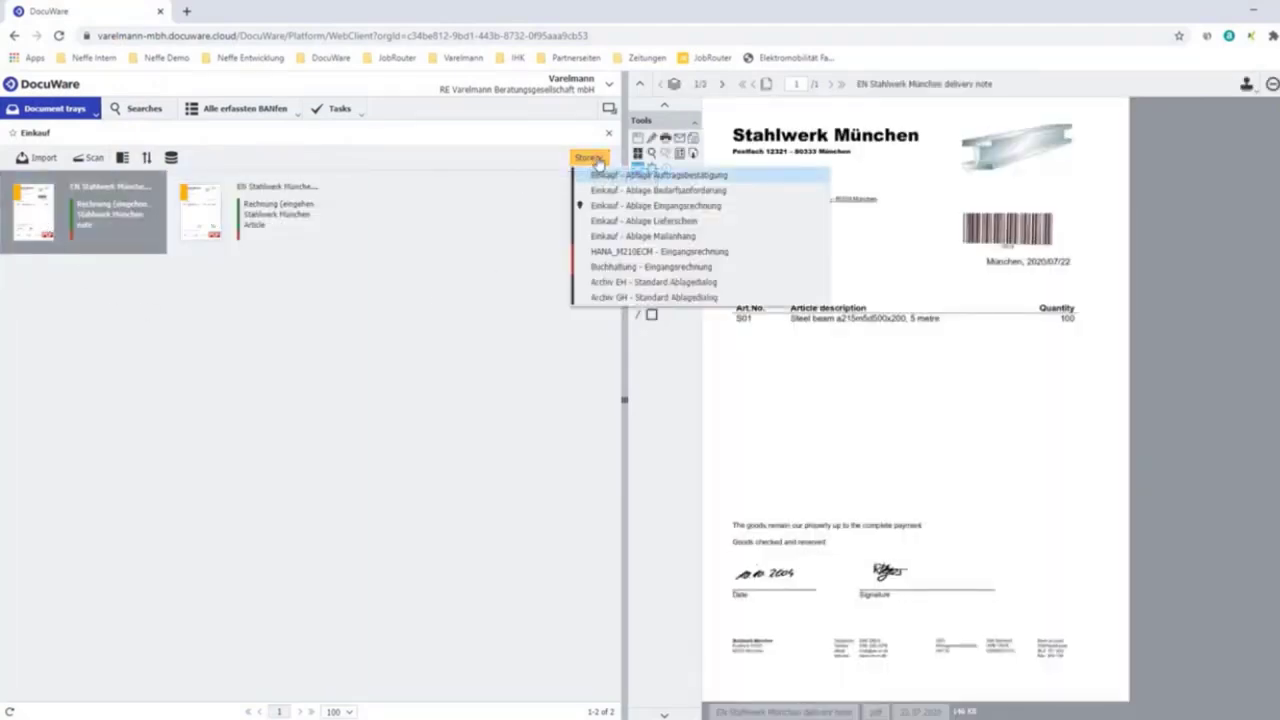
pyautogui.click(645, 221)
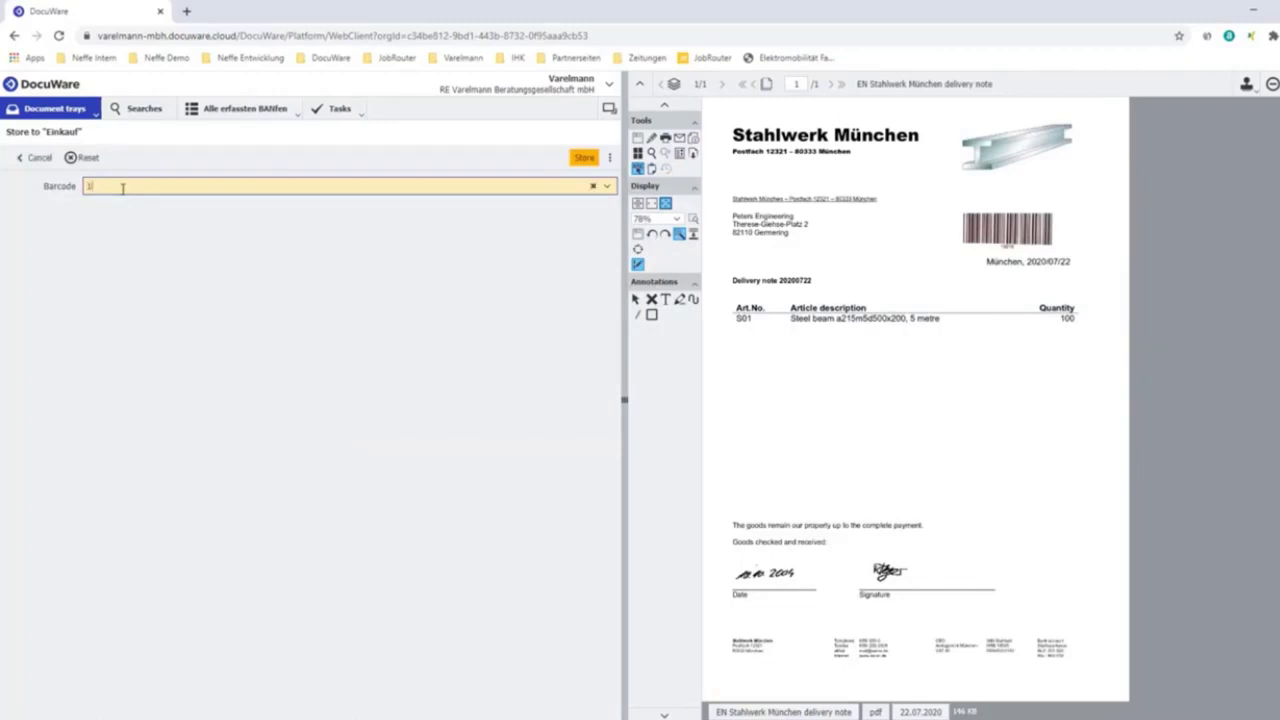
pyautogui.write('10010')
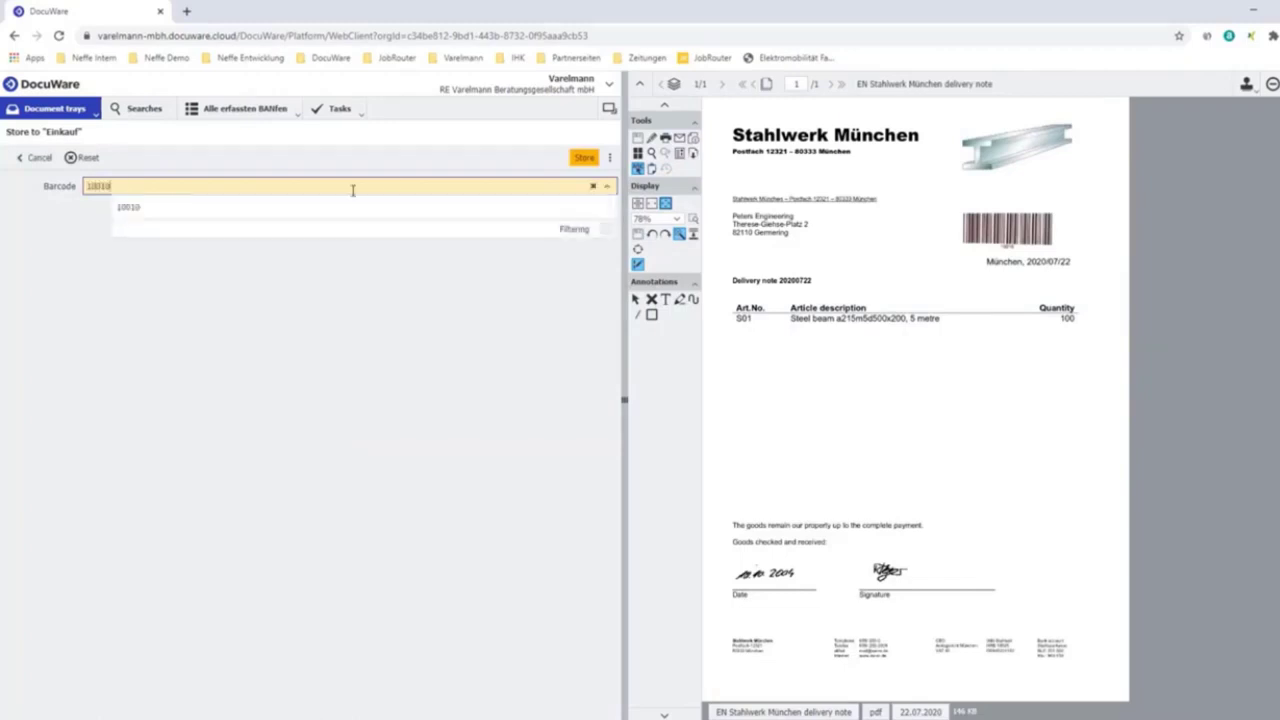
pyautogui.click(585, 159)
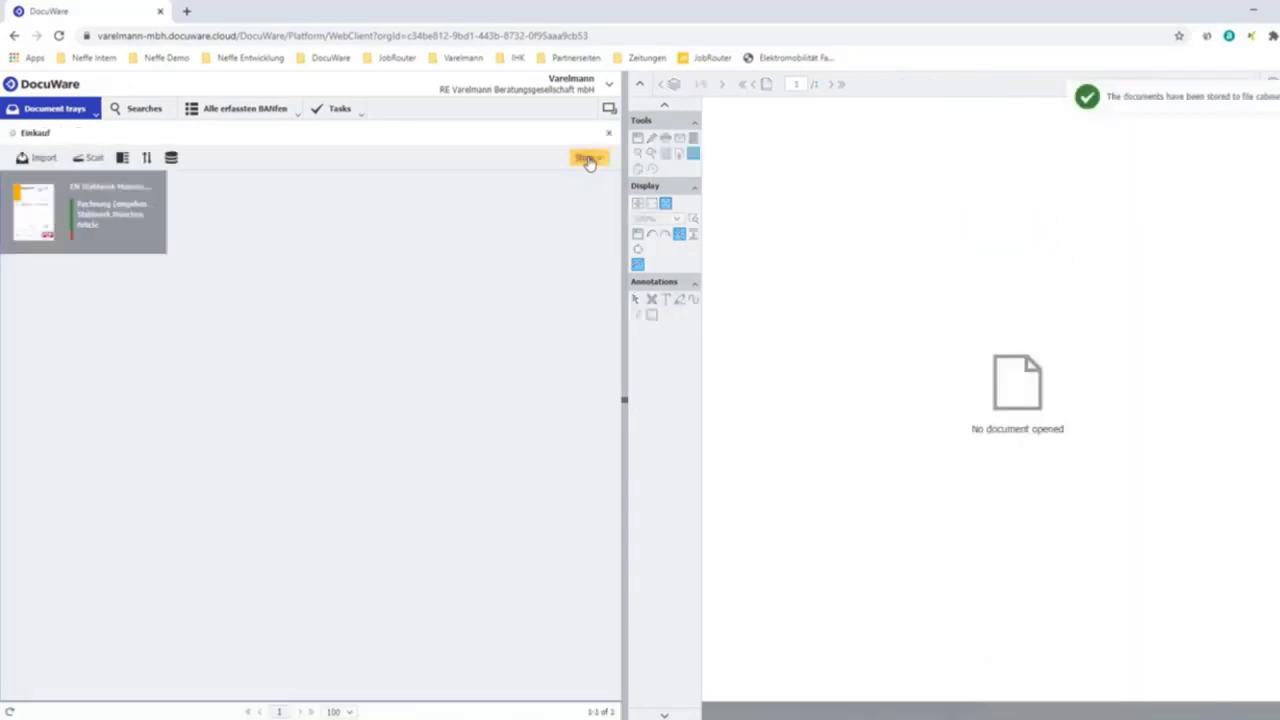
pyautogui.click(116, 204)
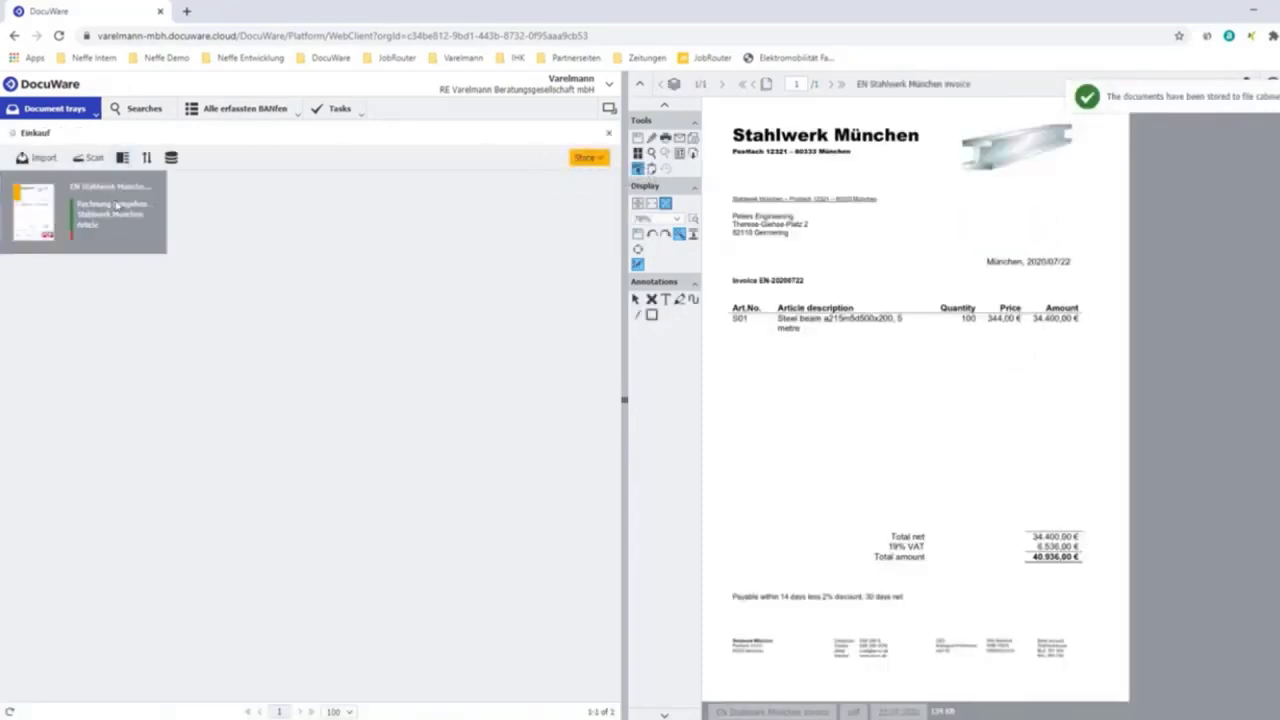
# In 'Einkauf - Ablage Eingangsrechnung', capture invoice number EN-20200722 and date 22.07.2020, clearing the IBAN.
pyautogui.click(603, 160)
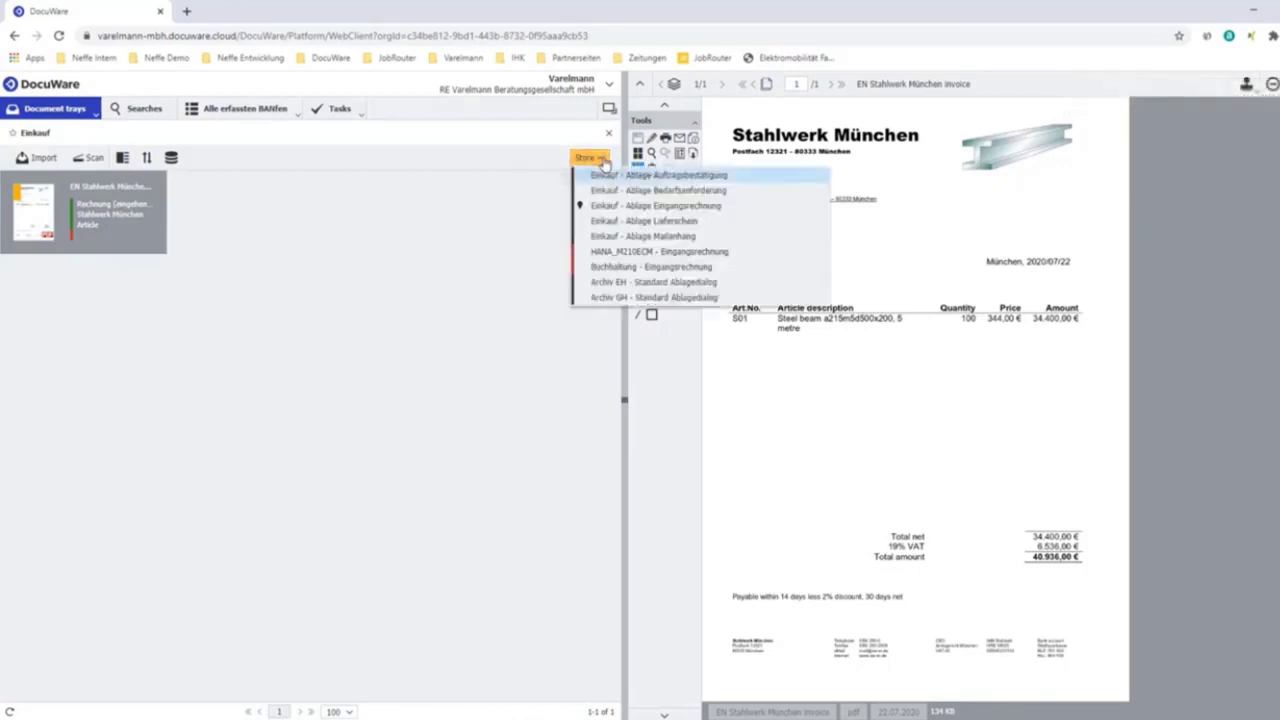
pyautogui.click(655, 205)
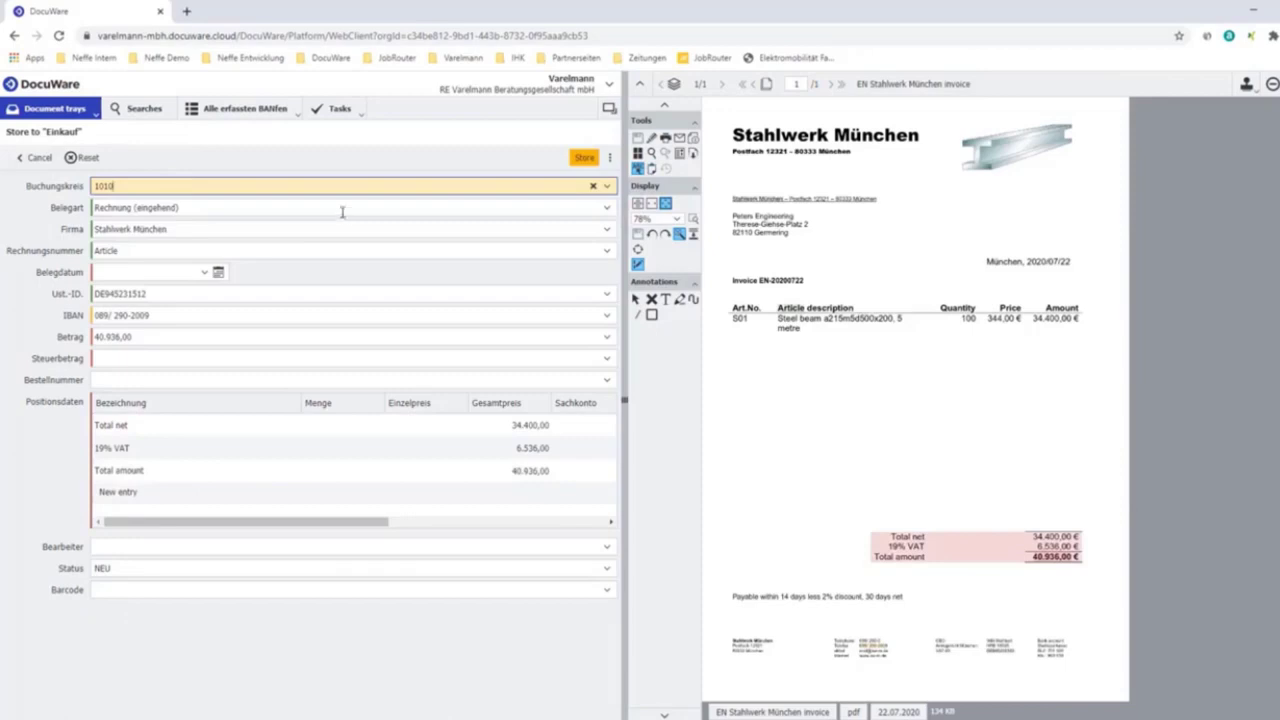
pyautogui.click(171, 252)
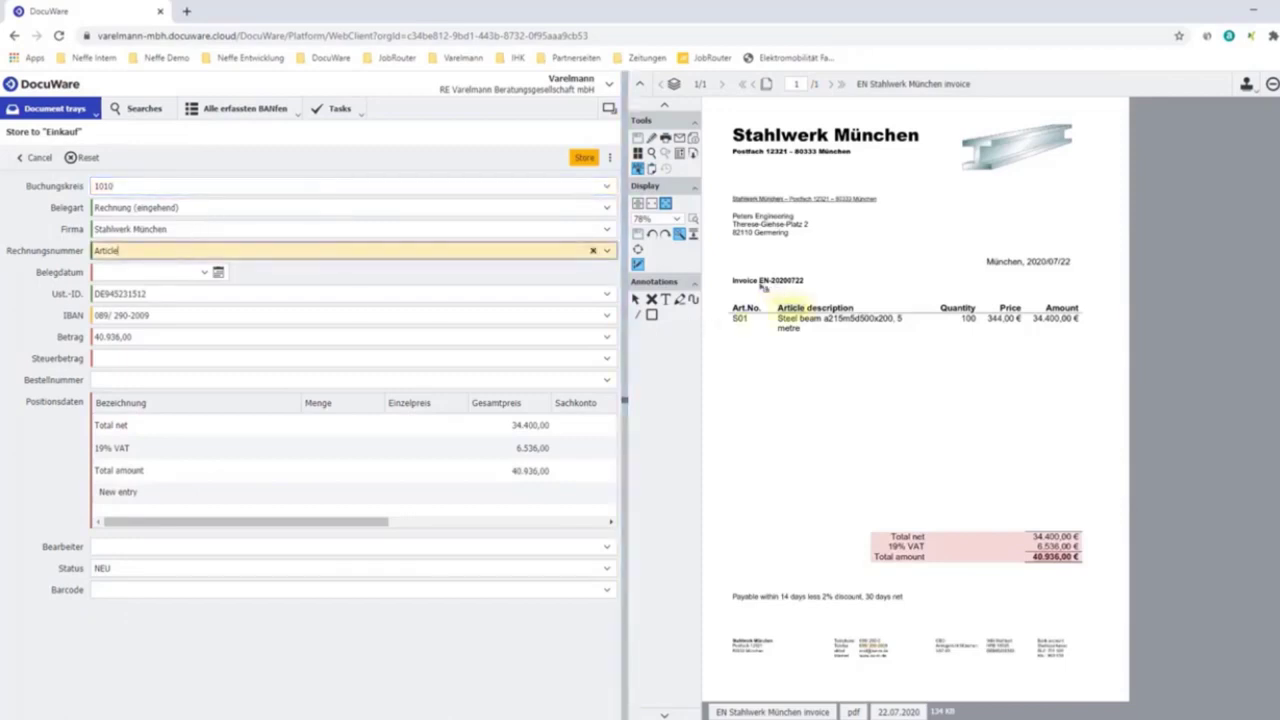
pyautogui.click(792, 282)
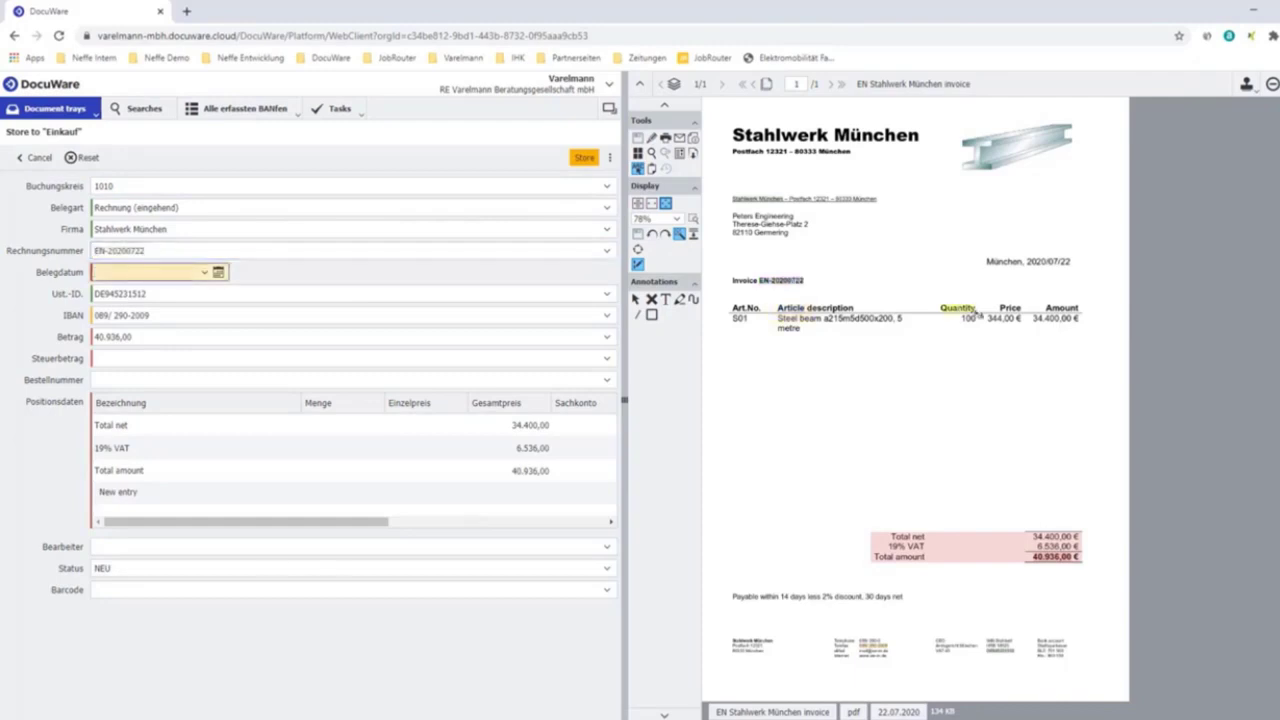
pyautogui.click(1068, 262)
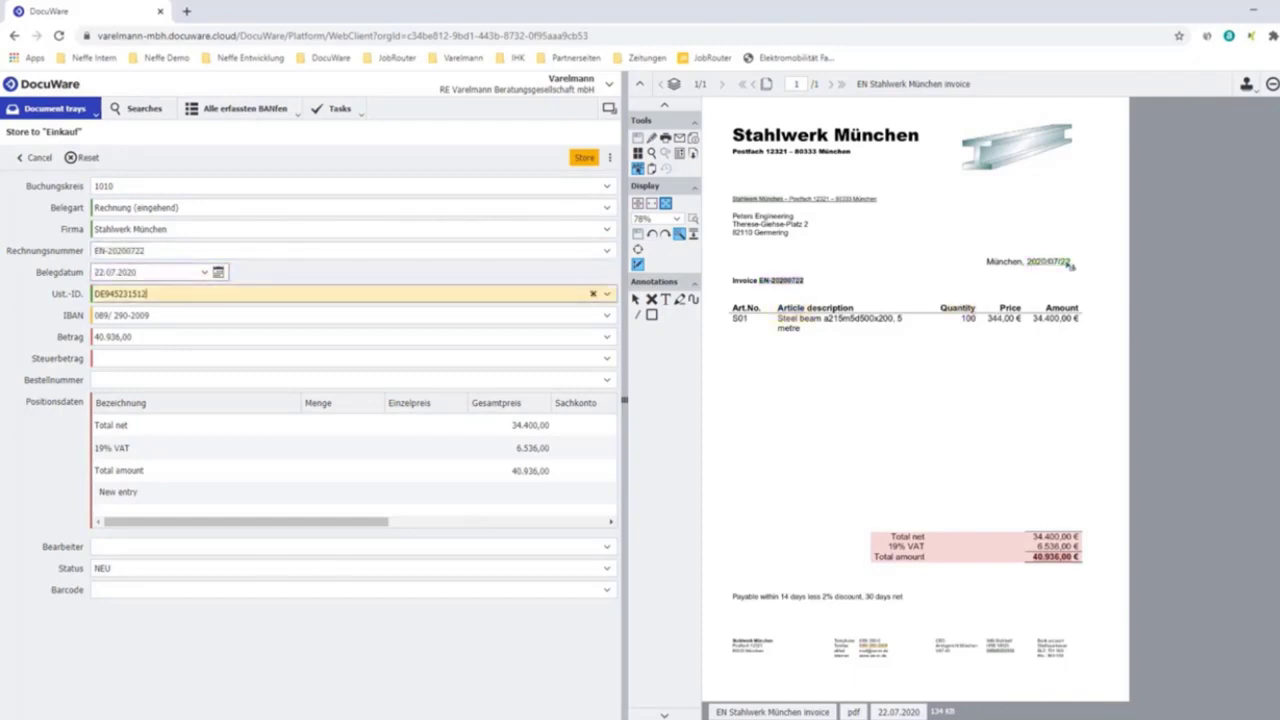
pyautogui.click(448, 316)
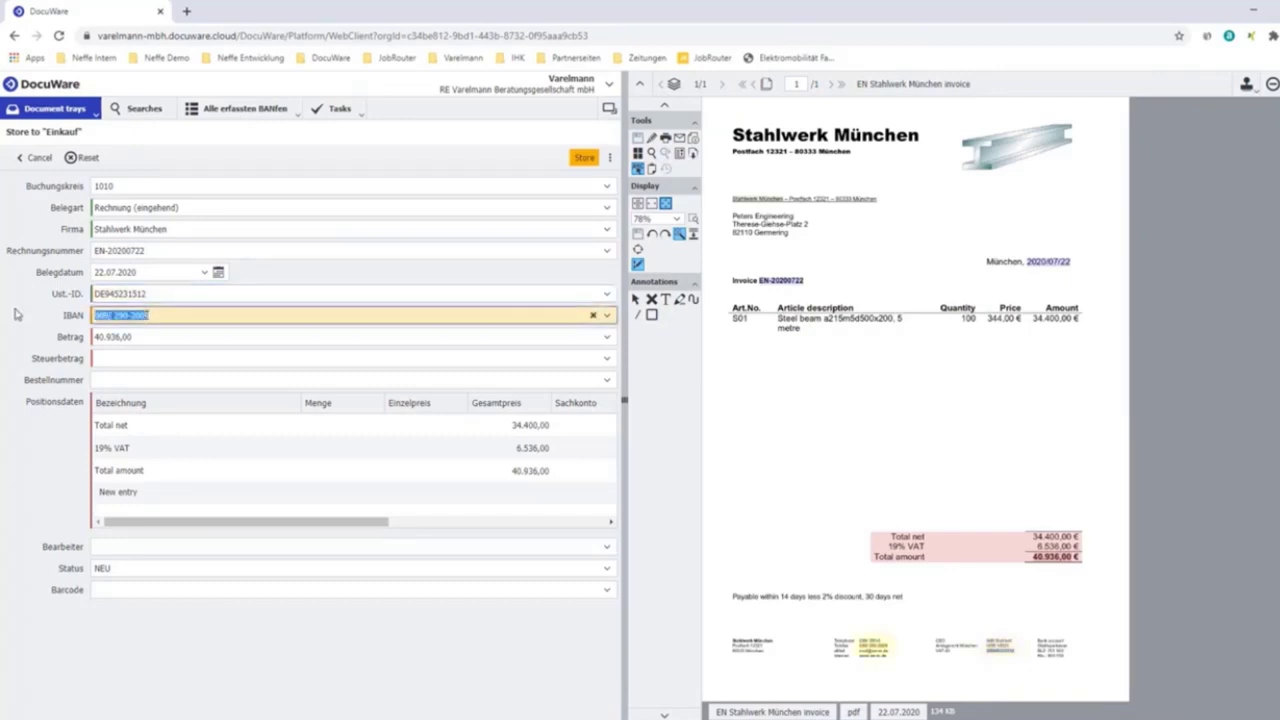
pyautogui.press('Delete')
pyautogui.press('Tab')
pyautogui.press('Tab')
pyautogui.press('Tab')
pyautogui.press('Tab')
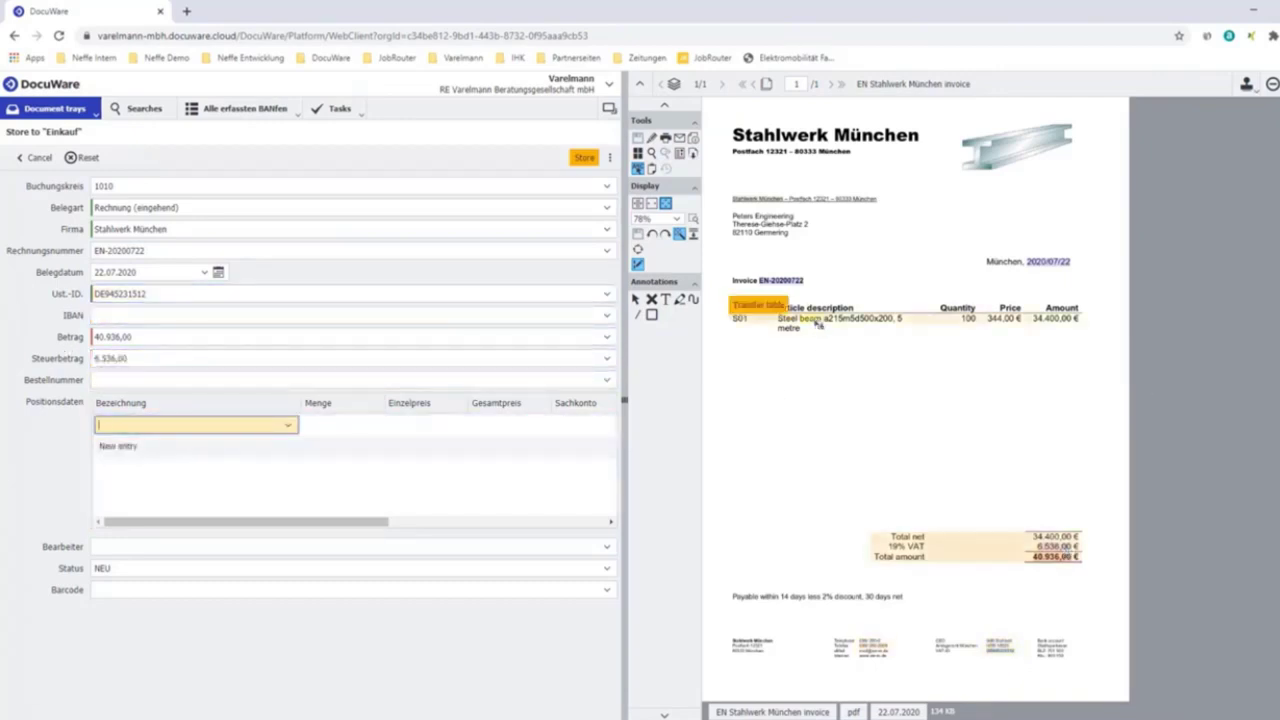
pyautogui.moveTo(816, 322); pyautogui.dragTo(975, 326)
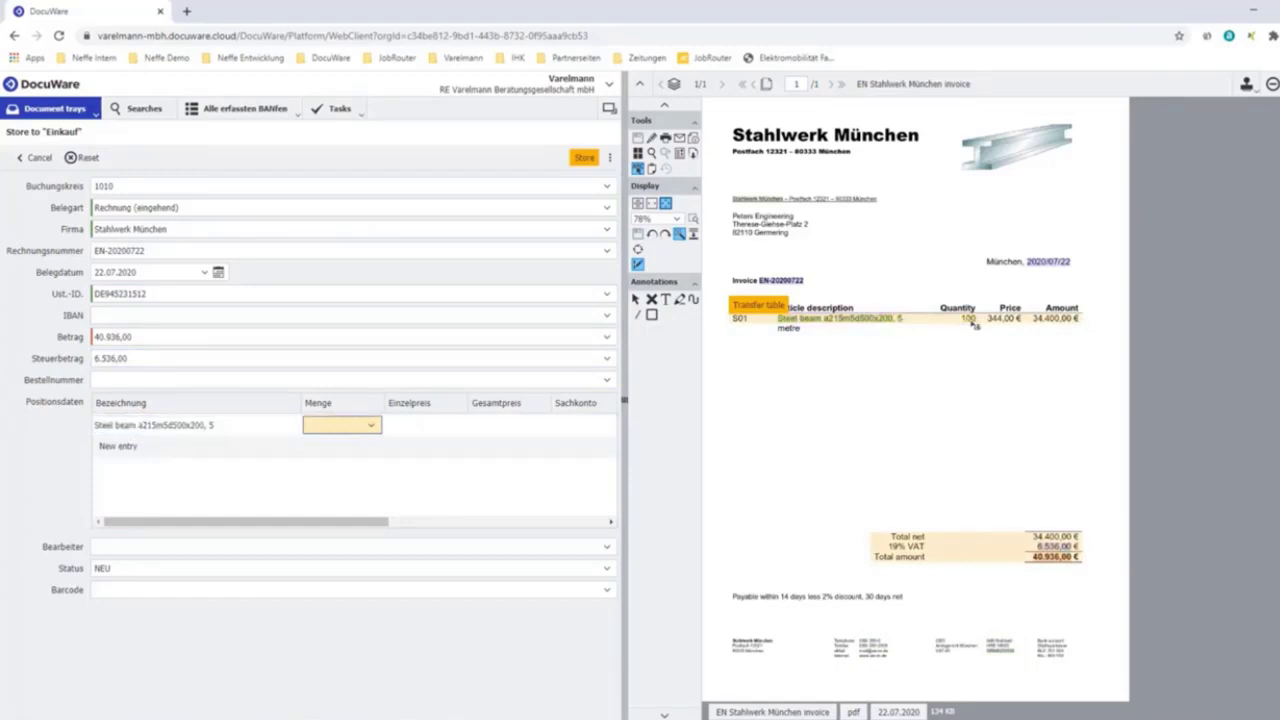
pyautogui.moveTo(990, 321); pyautogui.dragTo(1045, 325)
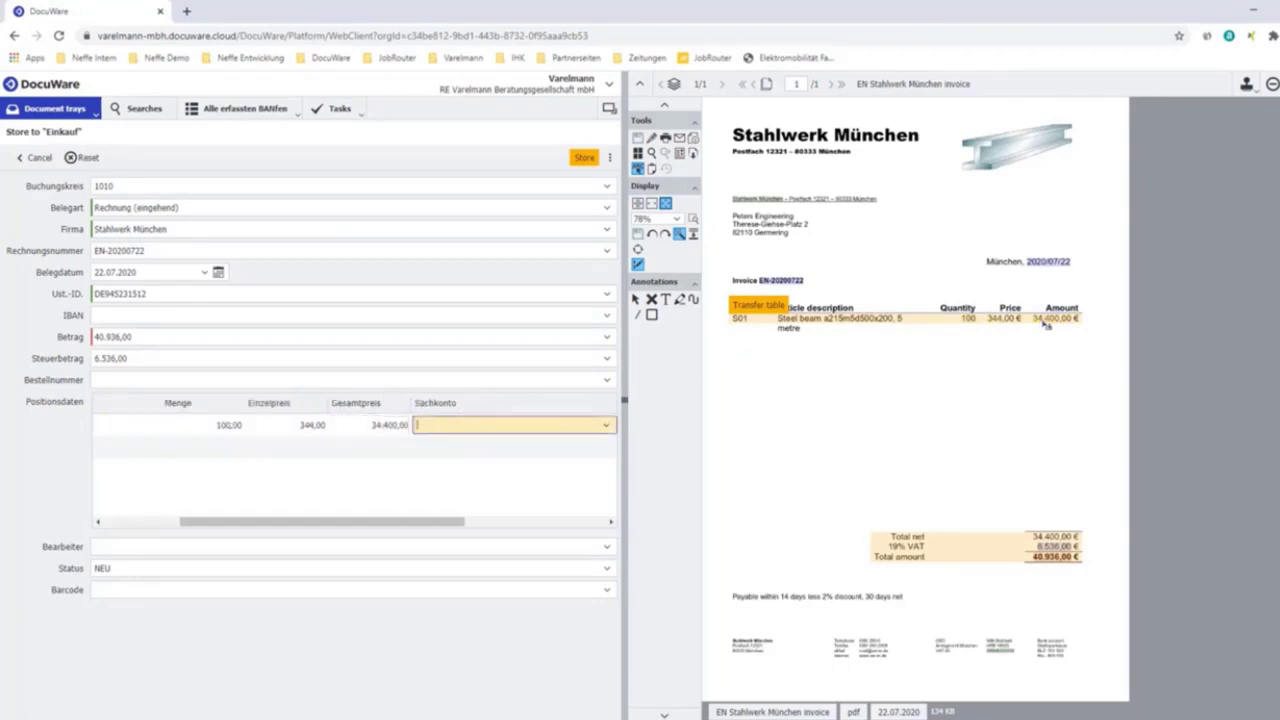
pyautogui.click(503, 546)
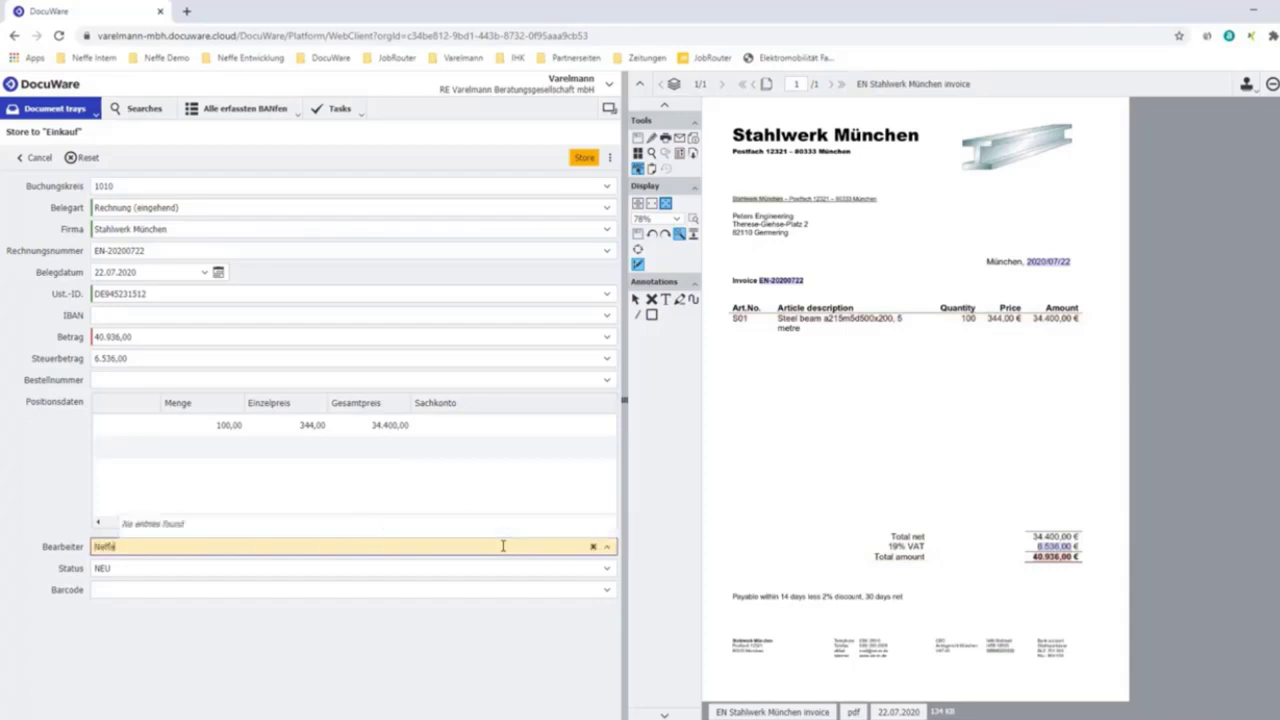
pyautogui.click(273, 379)
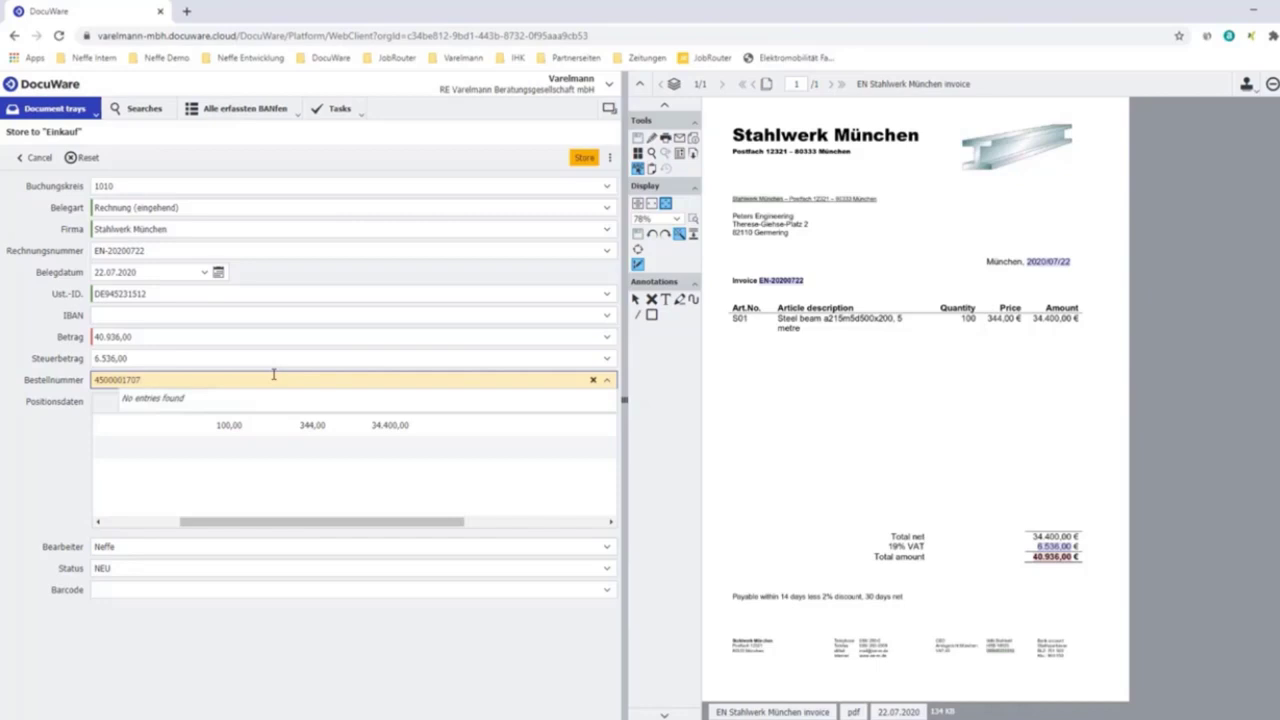
pyautogui.click(583, 160)
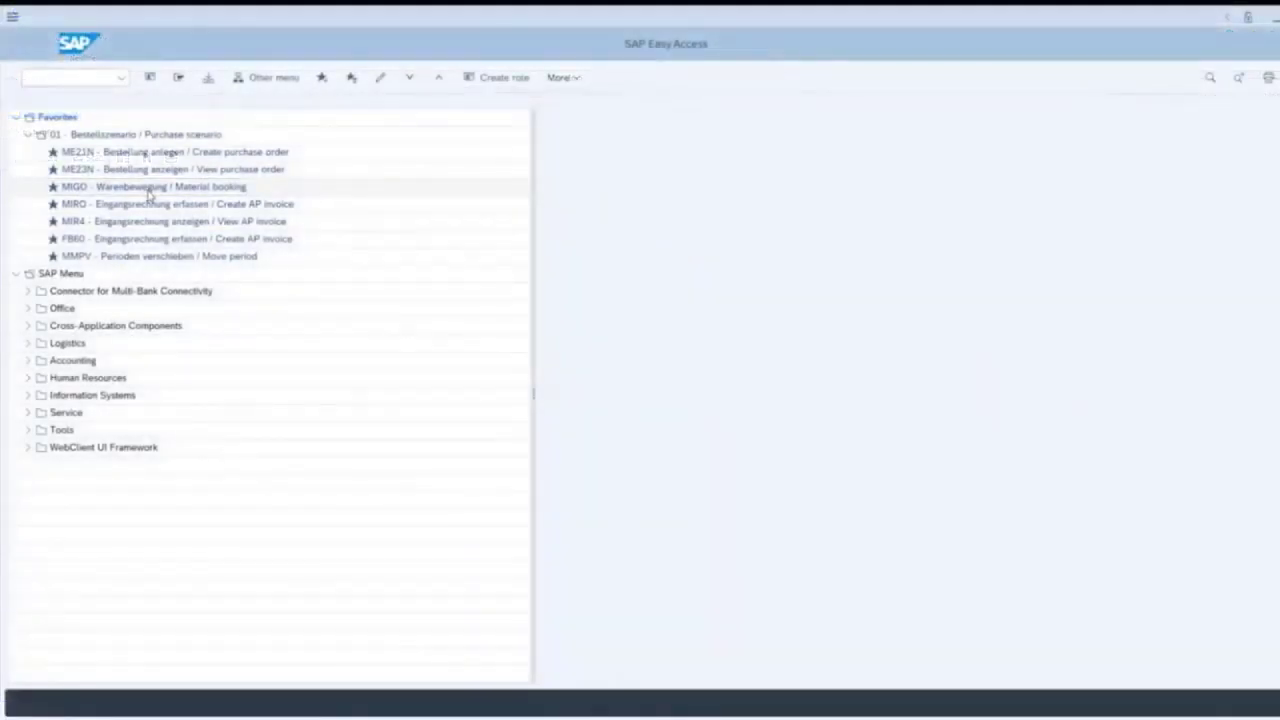
pyautogui.doubleClick(149, 188)
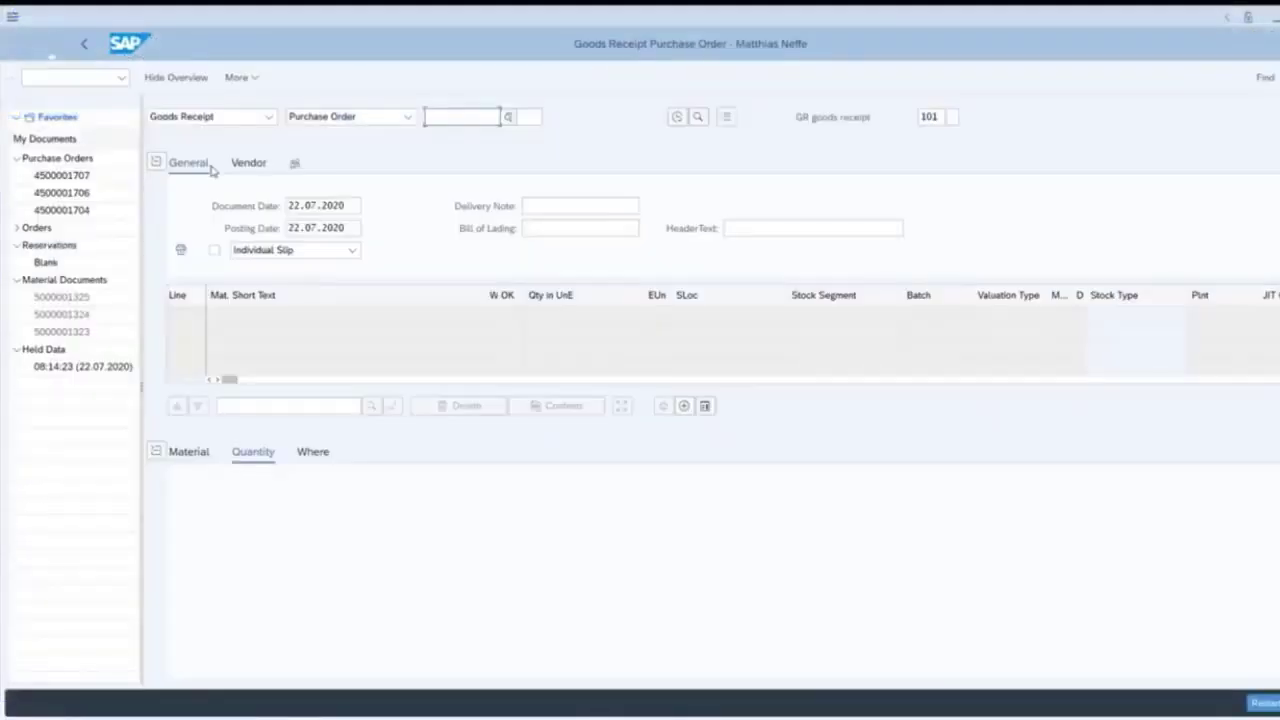
pyautogui.click(268, 117)
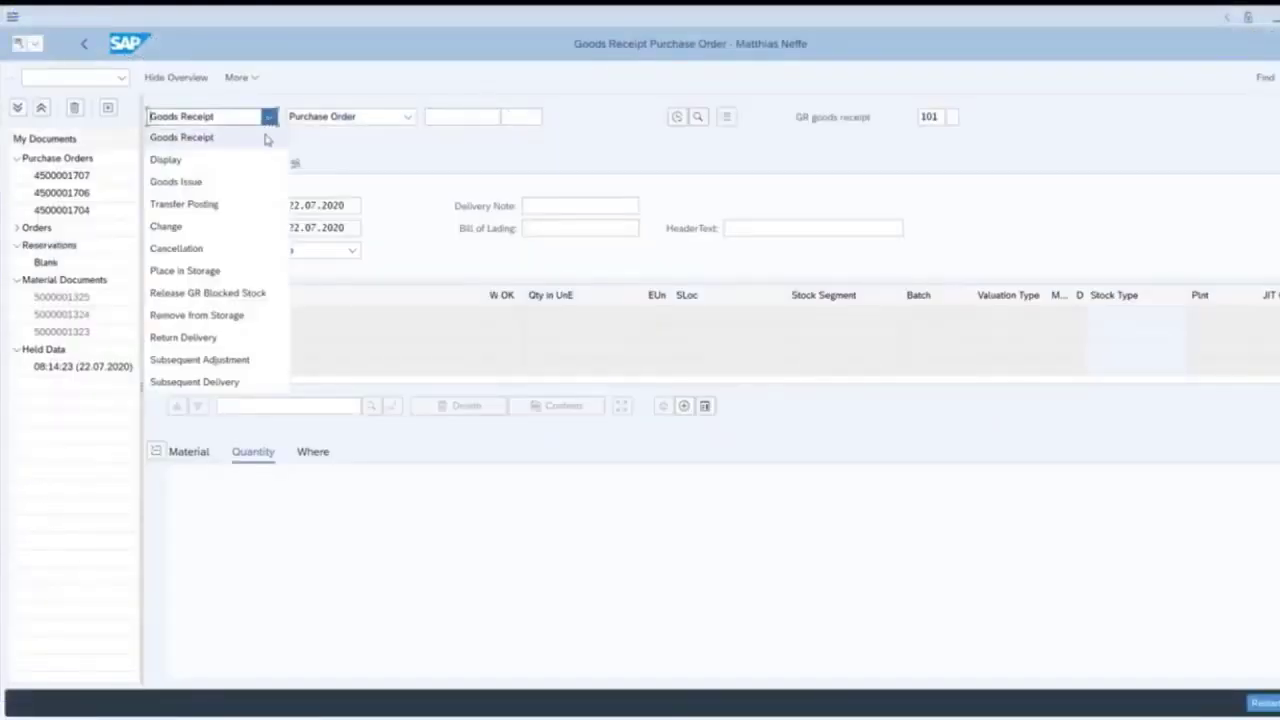
pyautogui.click(257, 160)
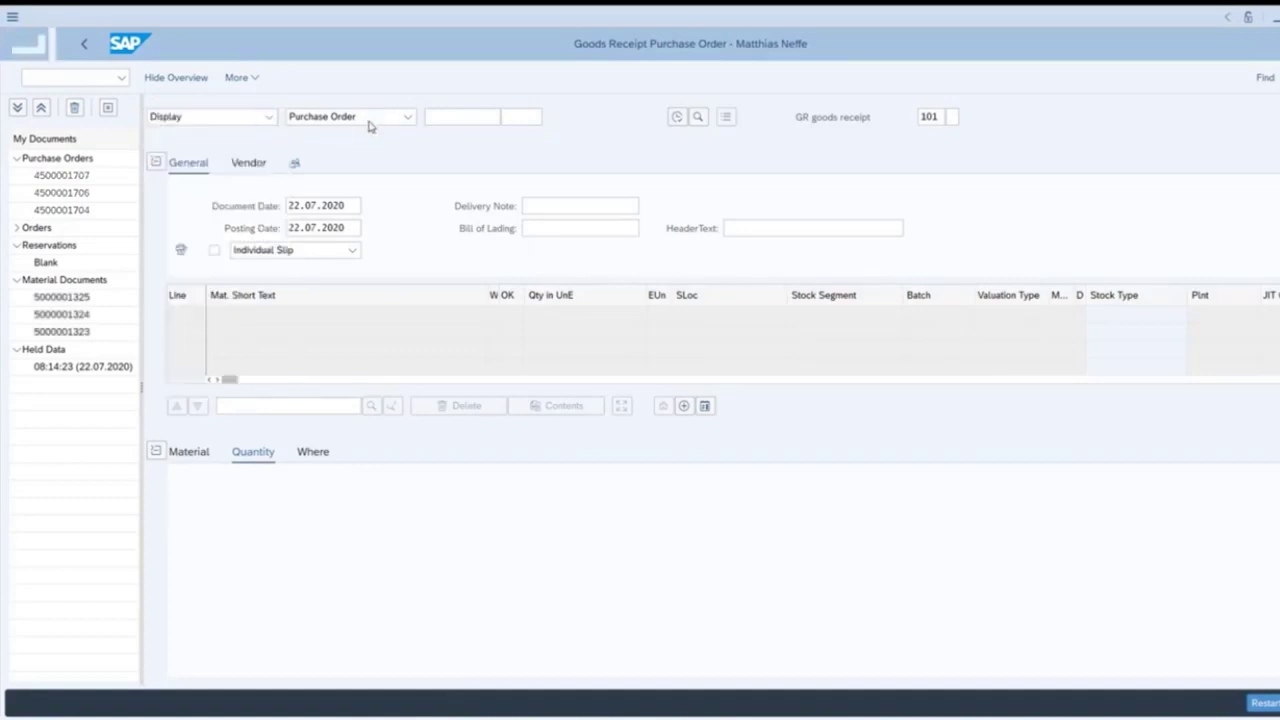
pyautogui.click(369, 120)
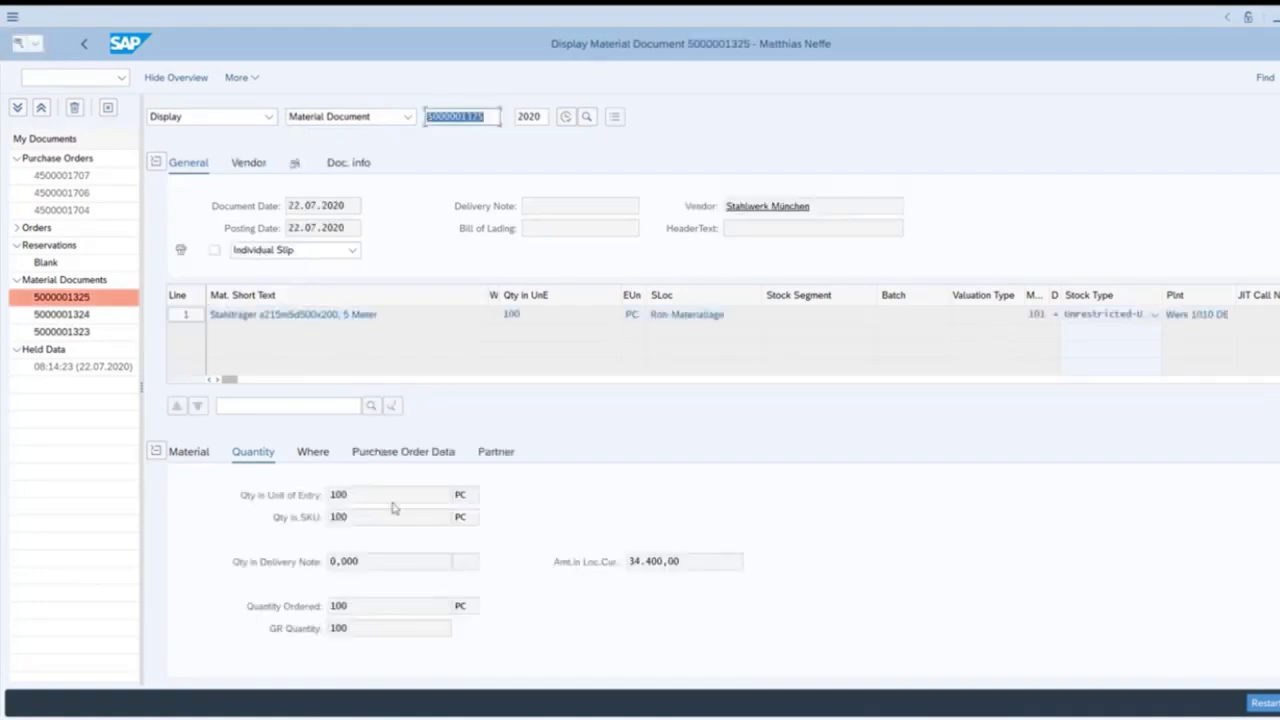
pyautogui.click(37, 52)
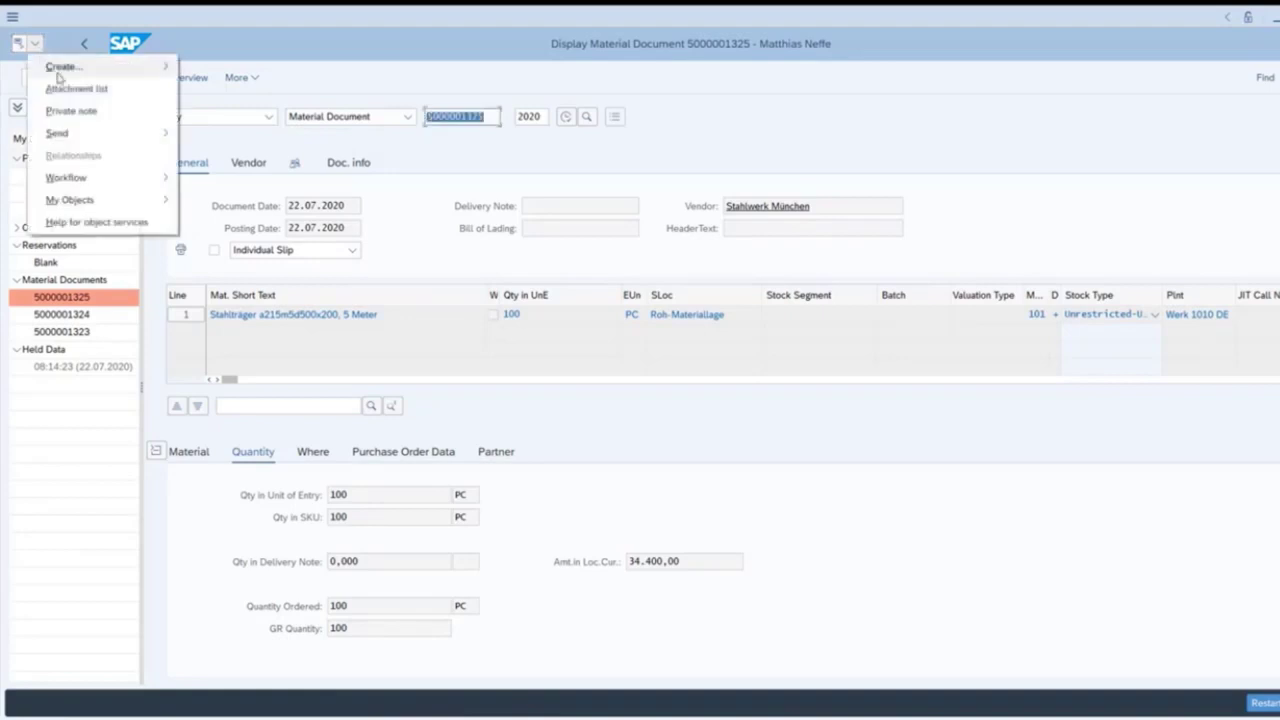
pyautogui.click(72, 89)
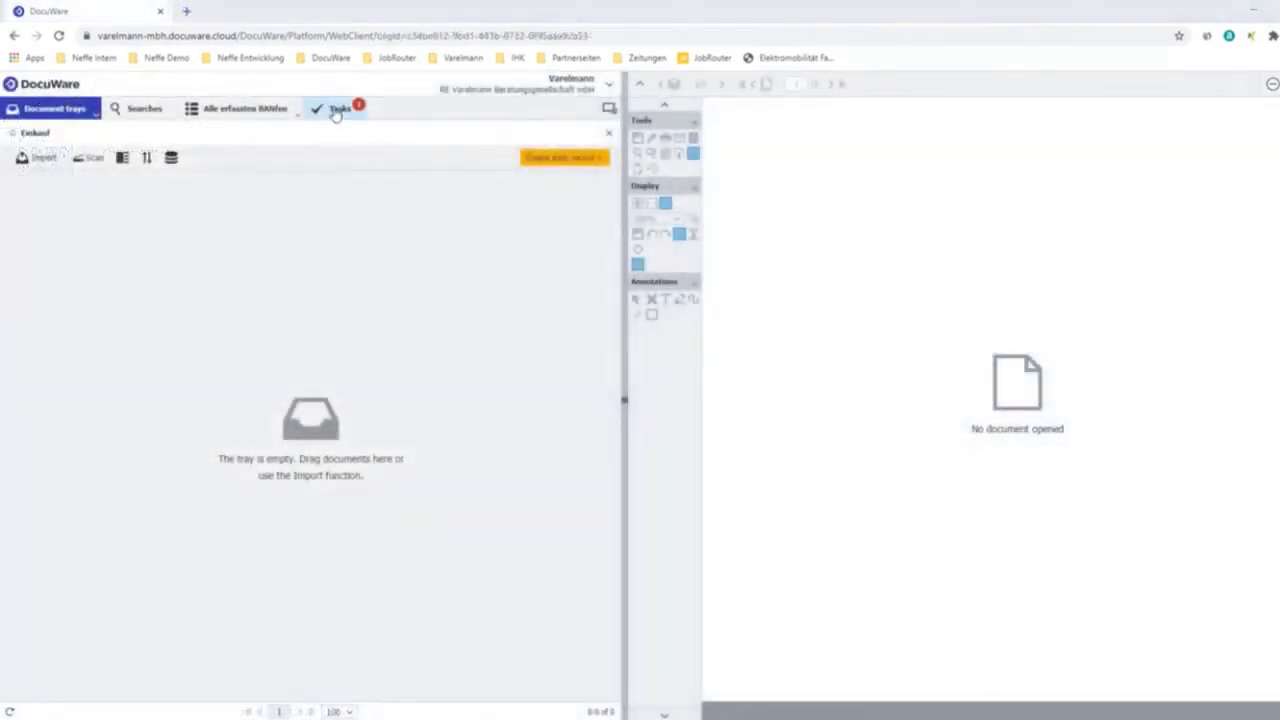
# Confirm the Sachliche Prüfung task for the Stahlwerk München invoice as factually correct.
pyautogui.click(335, 112)
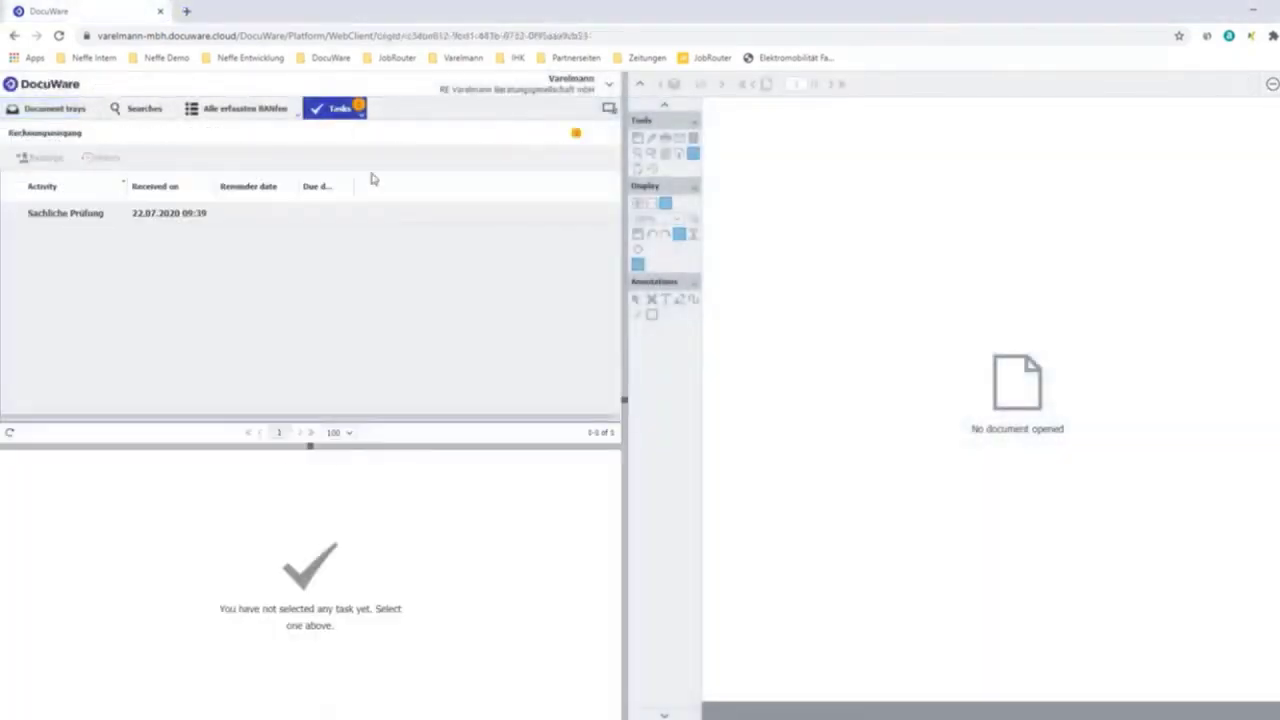
pyautogui.click(326, 218)
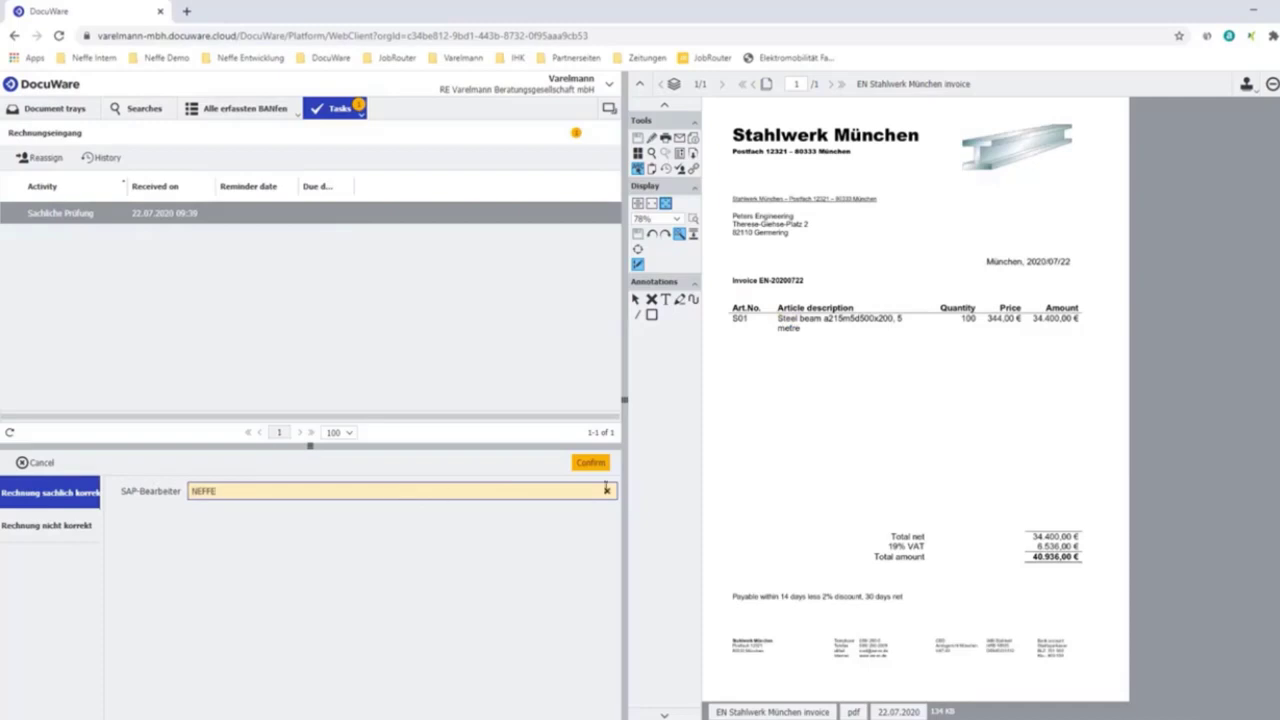
pyautogui.click(598, 467)
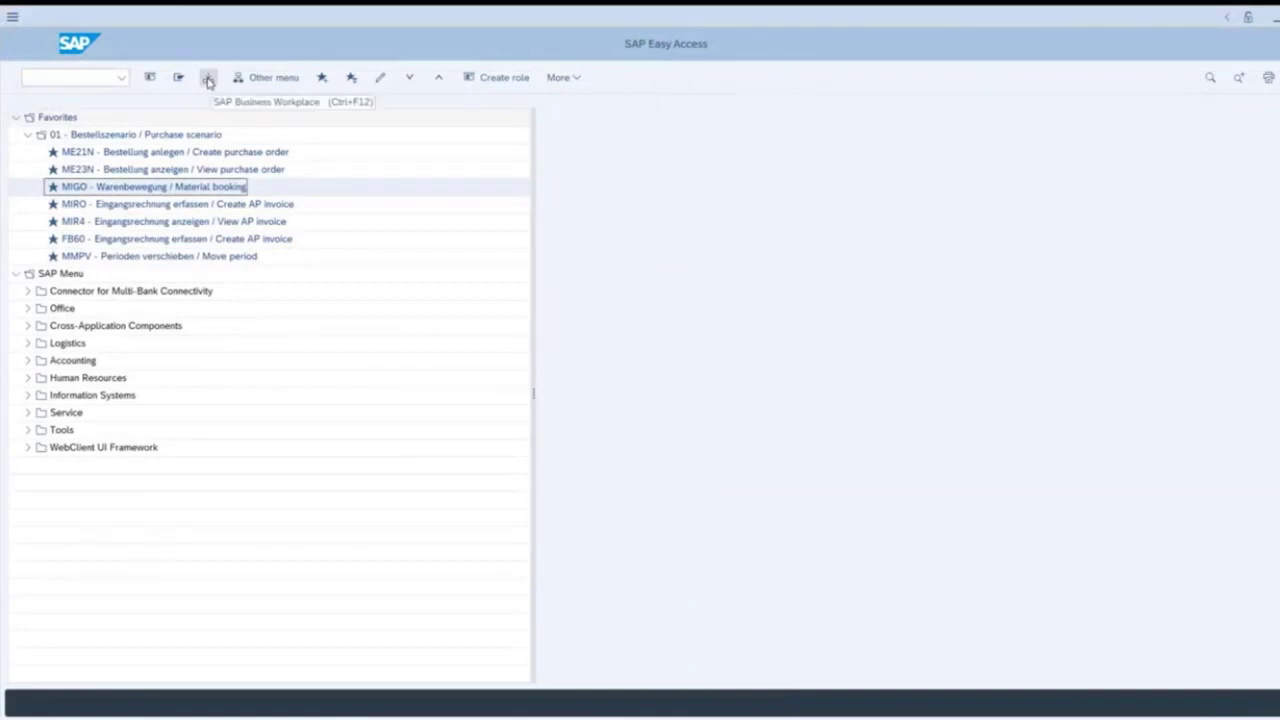
# Execute the Stahlwerk München 'Simple Invoice: Beleg erfassen' work item from the Business Workplace workflow inbox.
pyautogui.click(208, 79)
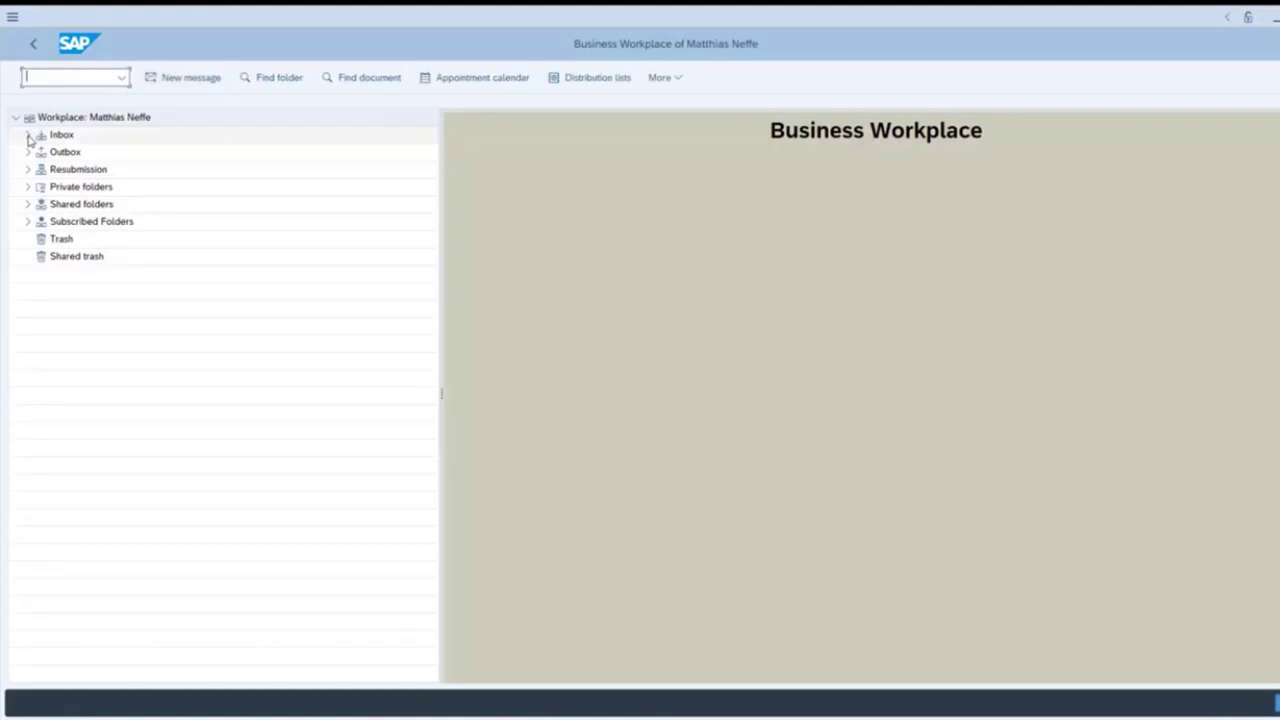
pyautogui.click(28, 136)
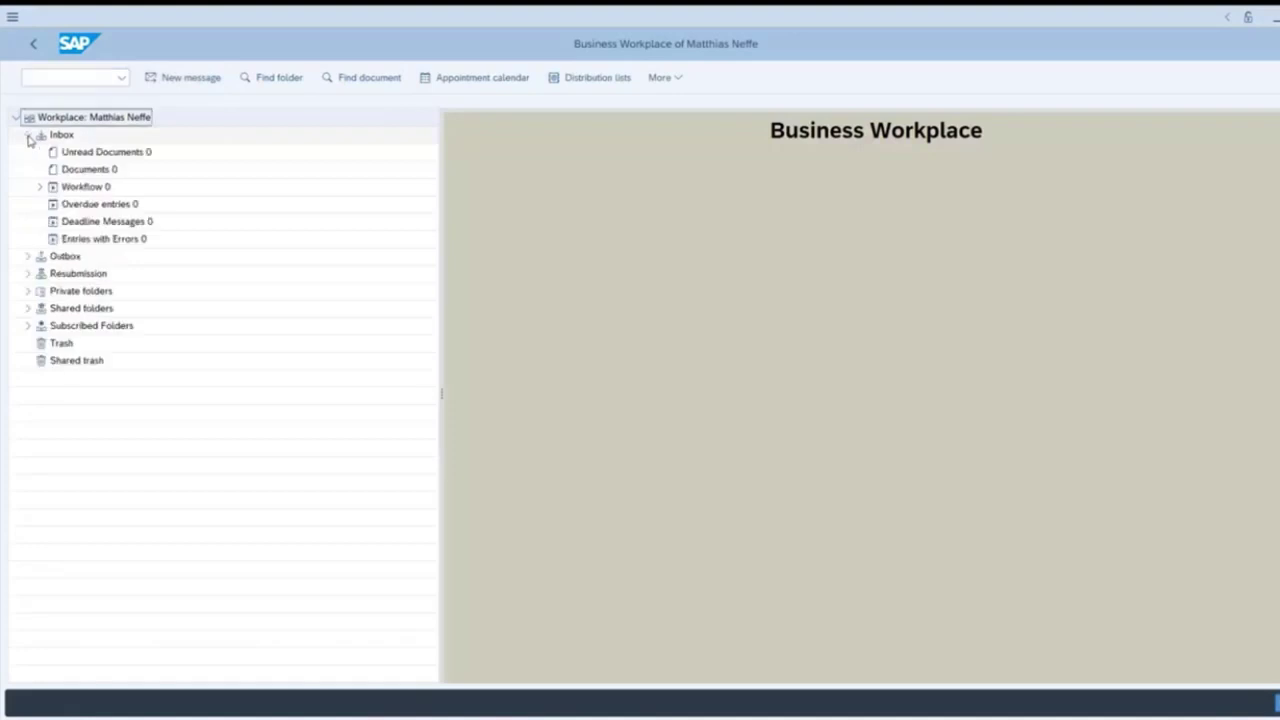
pyautogui.click(40, 187)
pyautogui.click(51, 205)
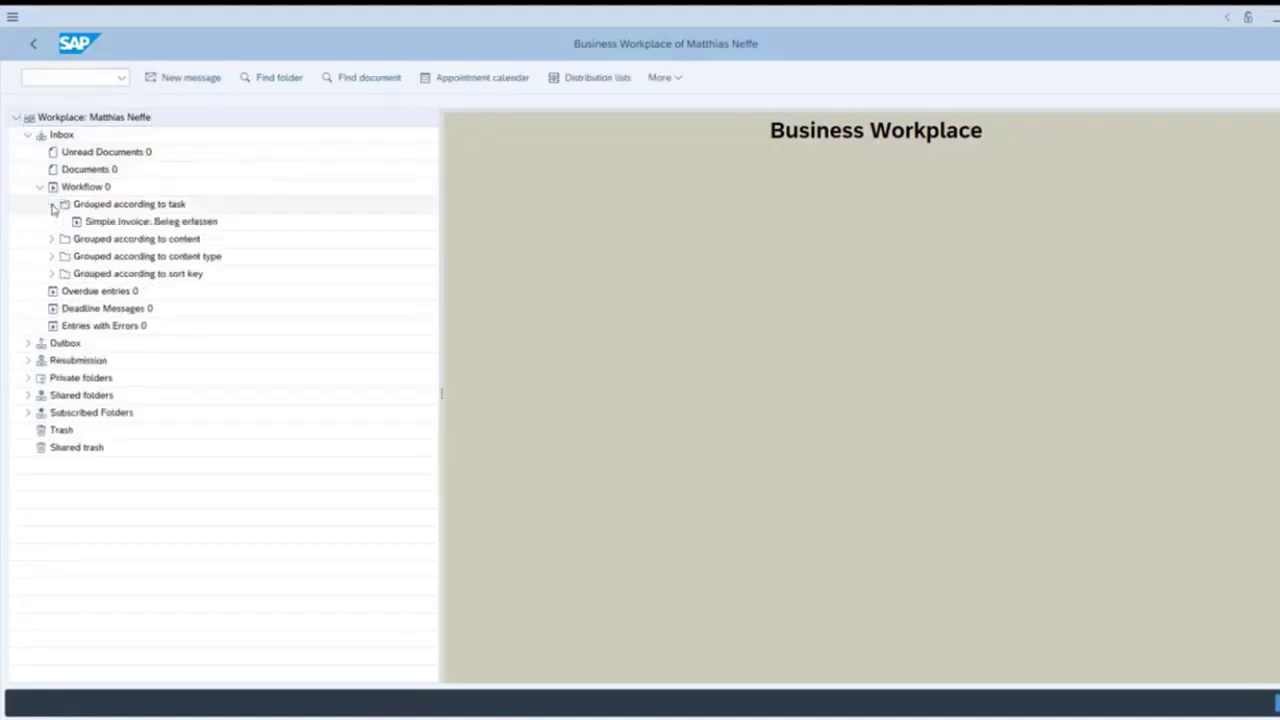
pyautogui.click(163, 223)
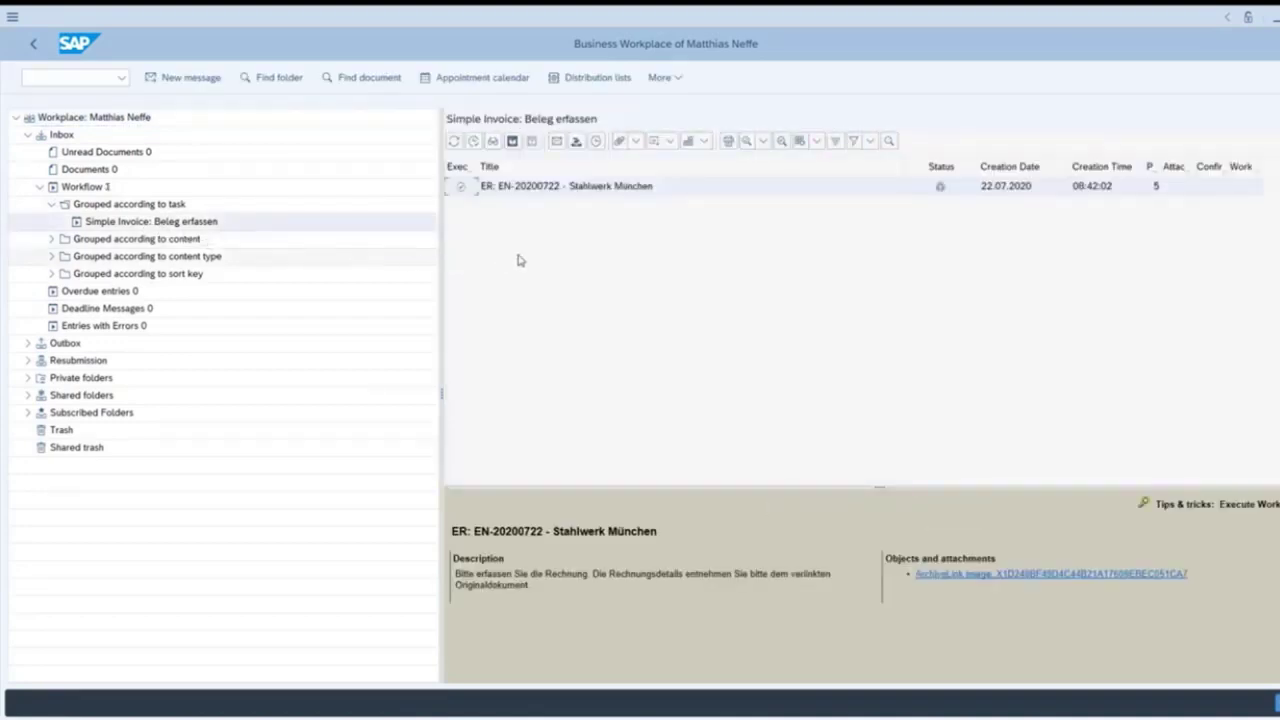
pyautogui.doubleClick(616, 193)
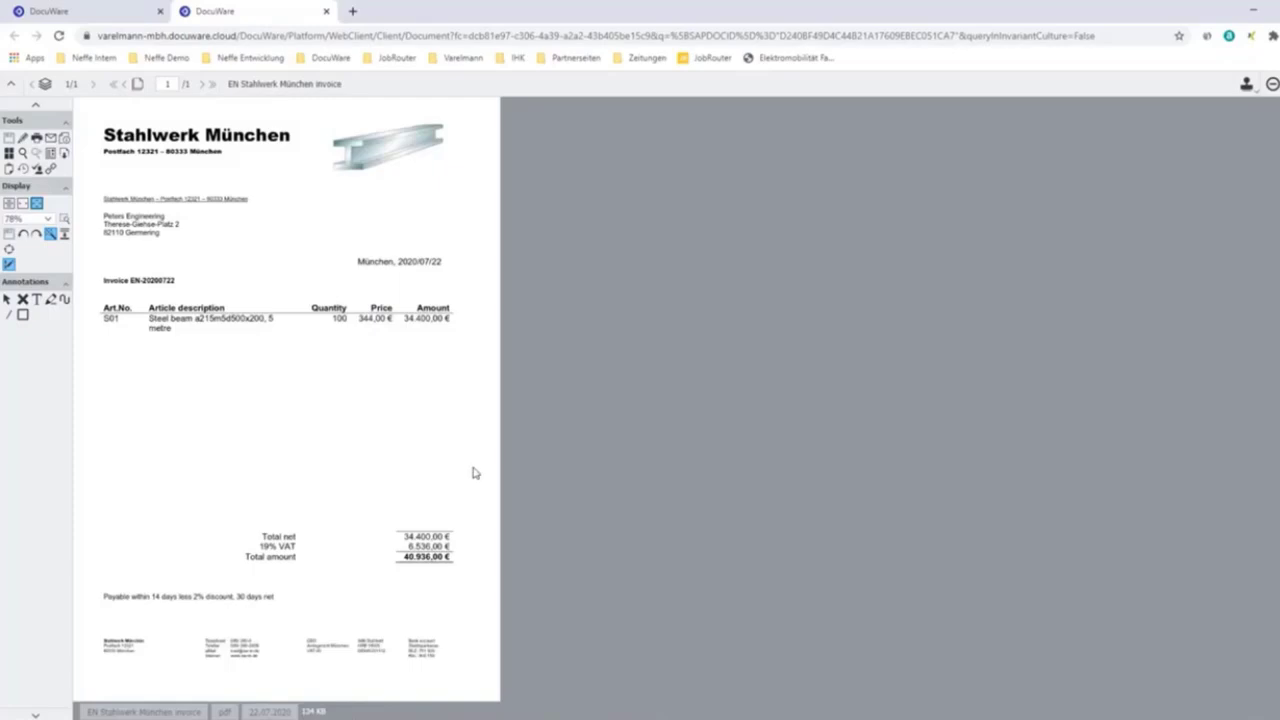
pyautogui.moveTo(630, 712)
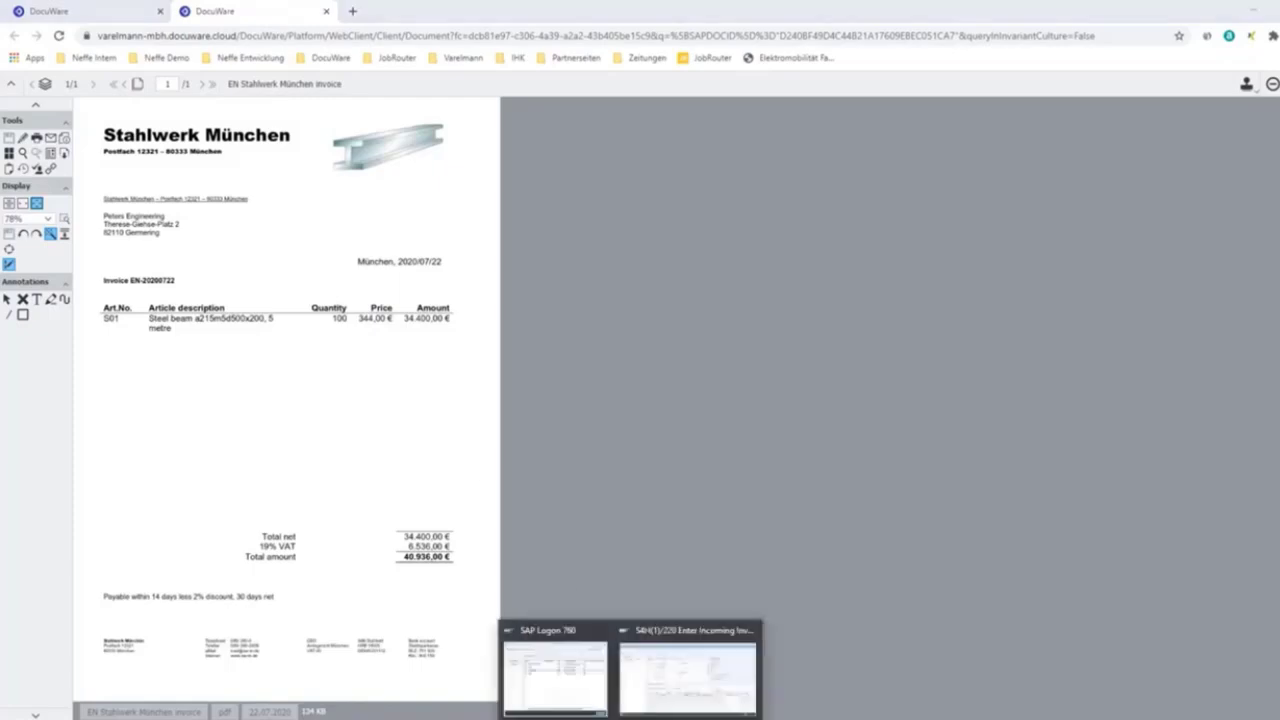
pyautogui.click(656, 684)
# Give the Stahlwerk München invoice the text 'Steelbeams', post it, and close Business Workplace.
pyautogui.click(525, 316)
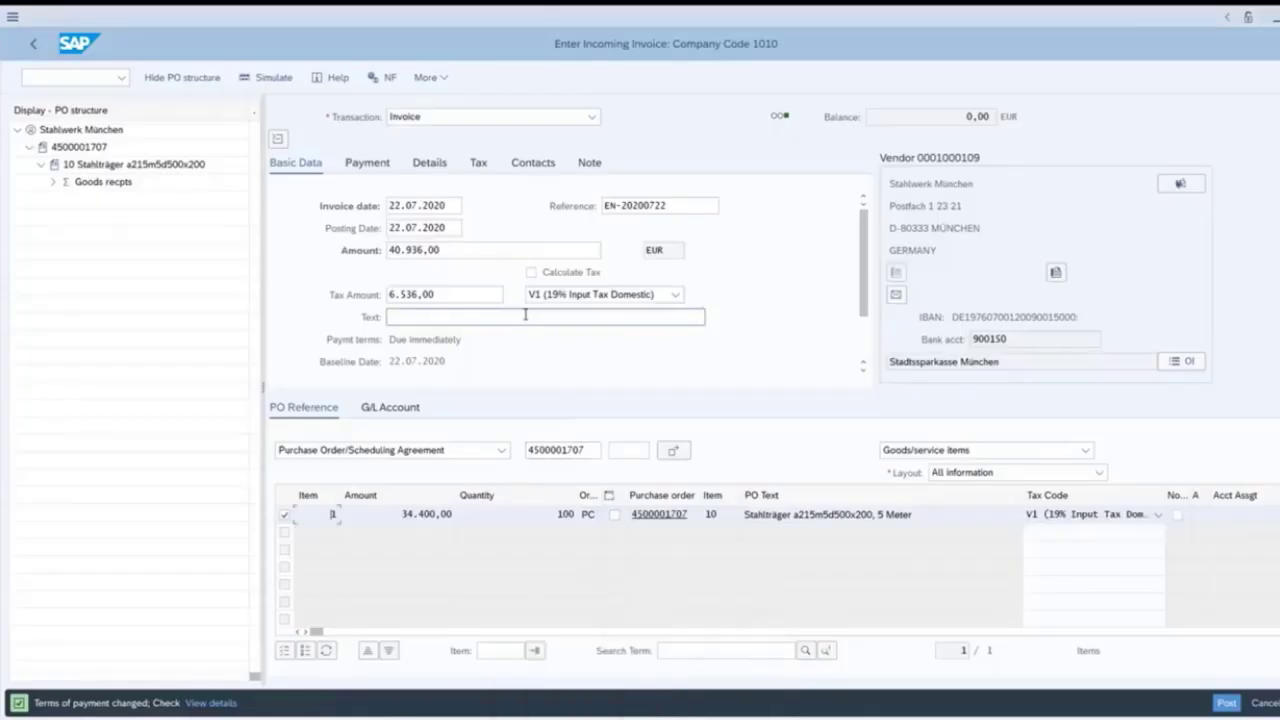
pyautogui.write('Sta')
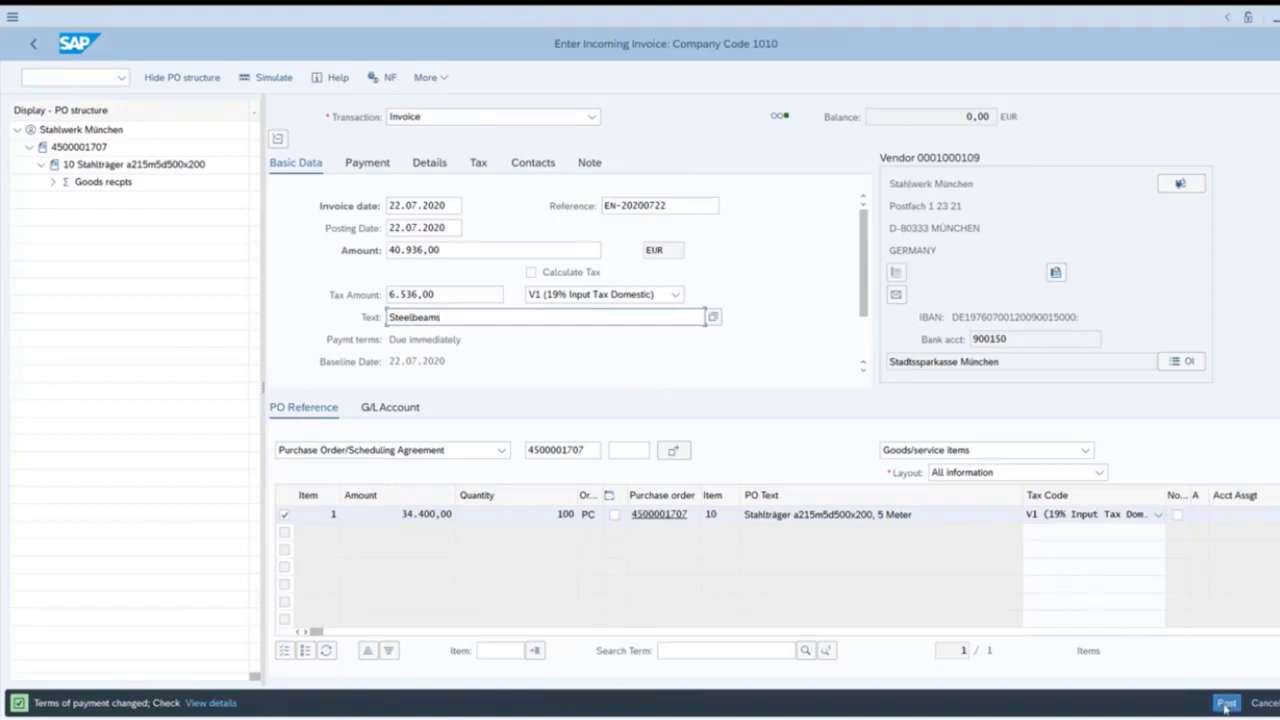
pyautogui.click(1226, 704)
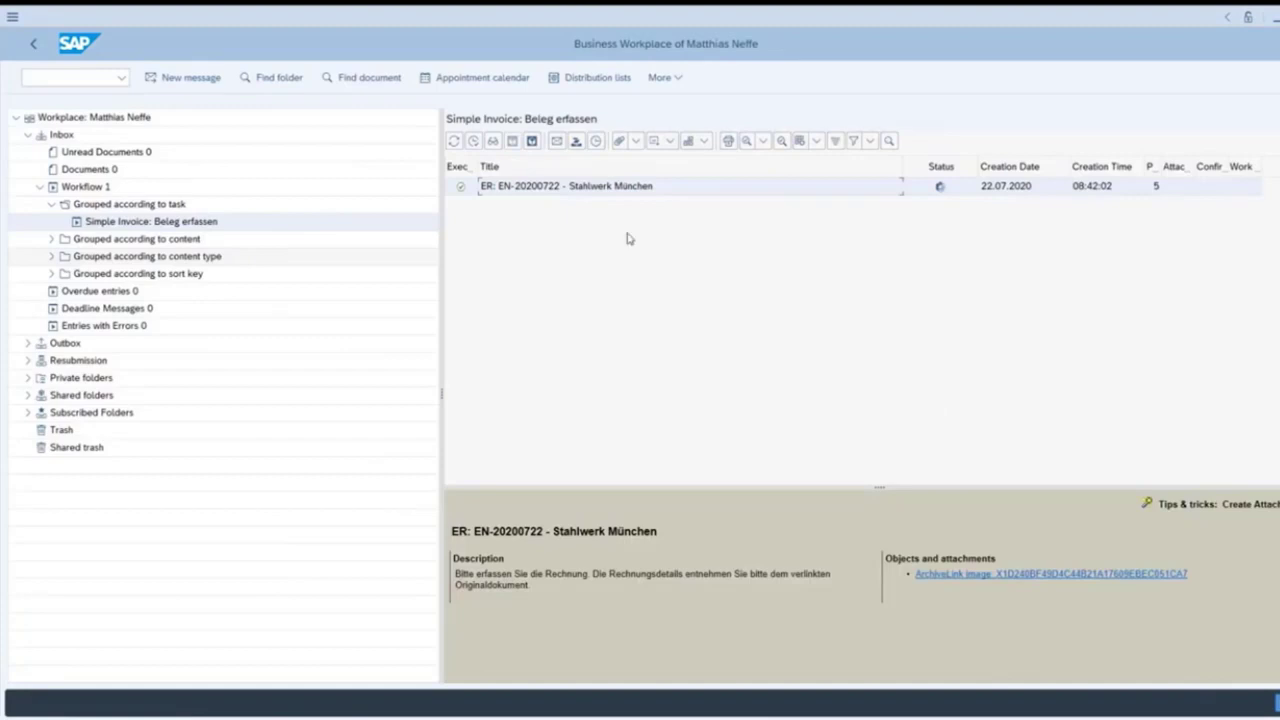
pyautogui.click(33, 44)
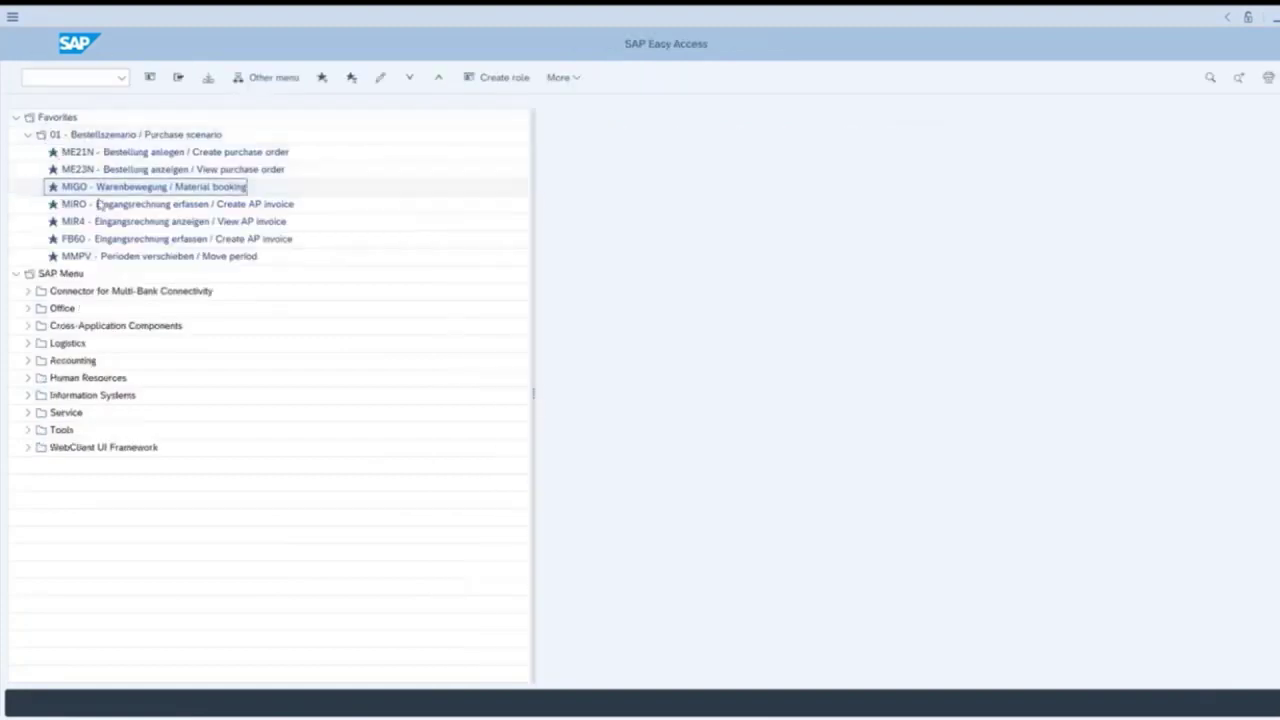
pyautogui.doubleClick(140, 222)
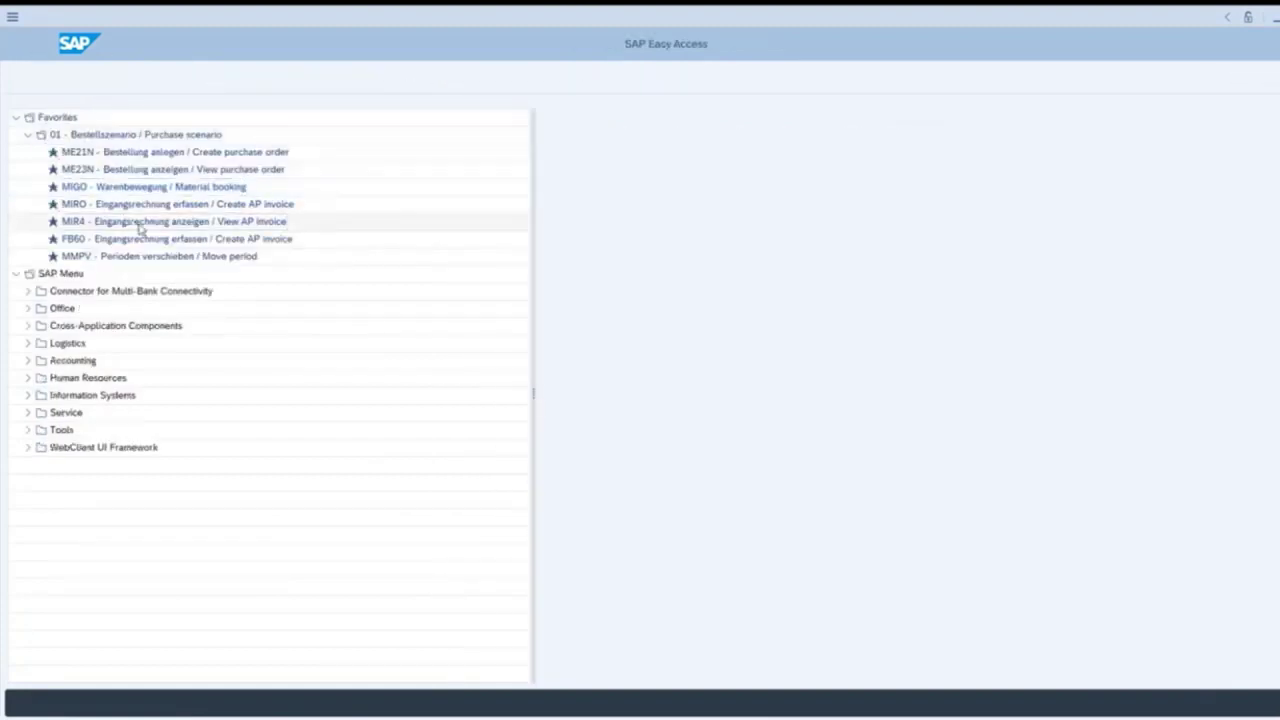
pyautogui.click(188, 83)
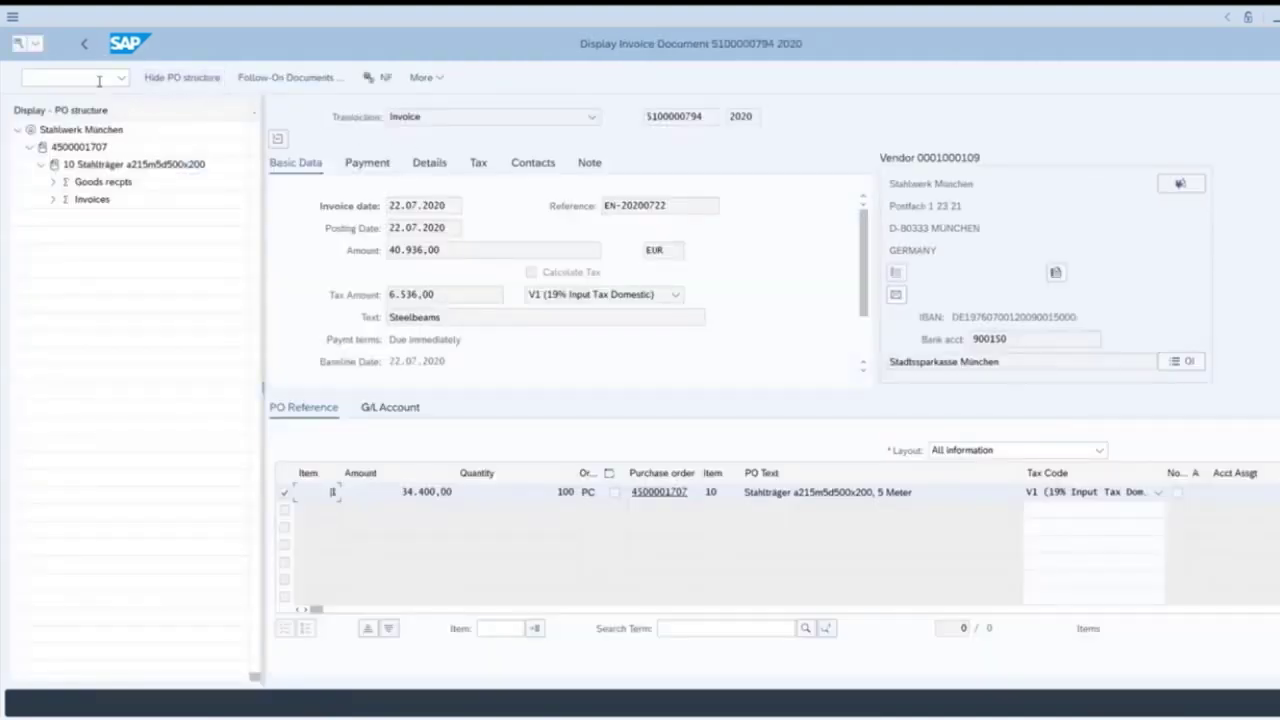
pyautogui.click(34, 45)
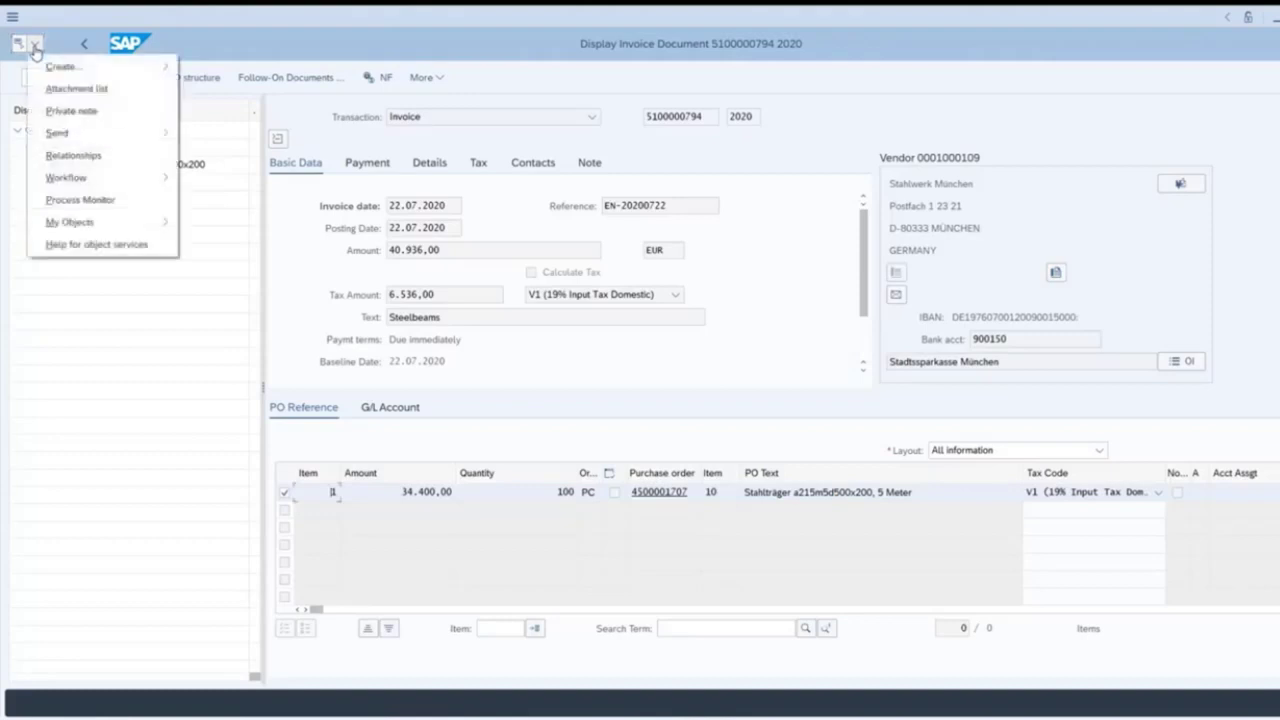
pyautogui.click(70, 89)
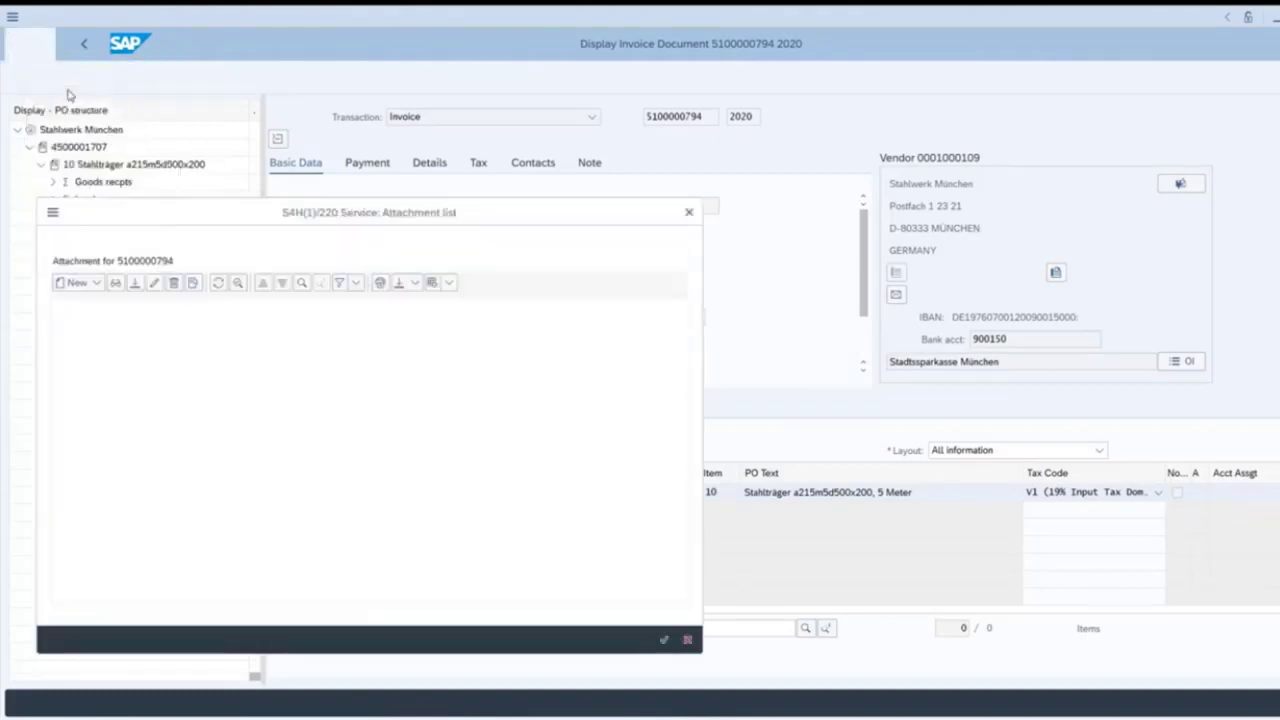
pyautogui.doubleClick(263, 337)
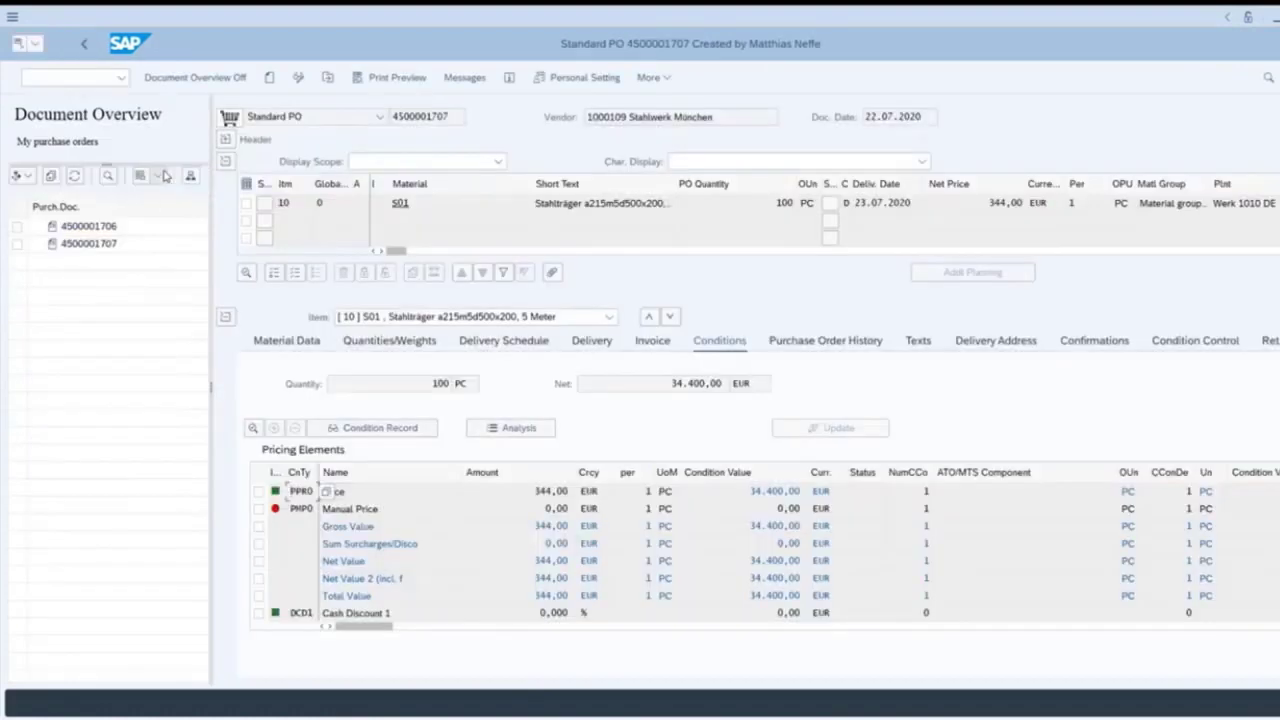
pyautogui.click(36, 46)
pyautogui.click(66, 89)
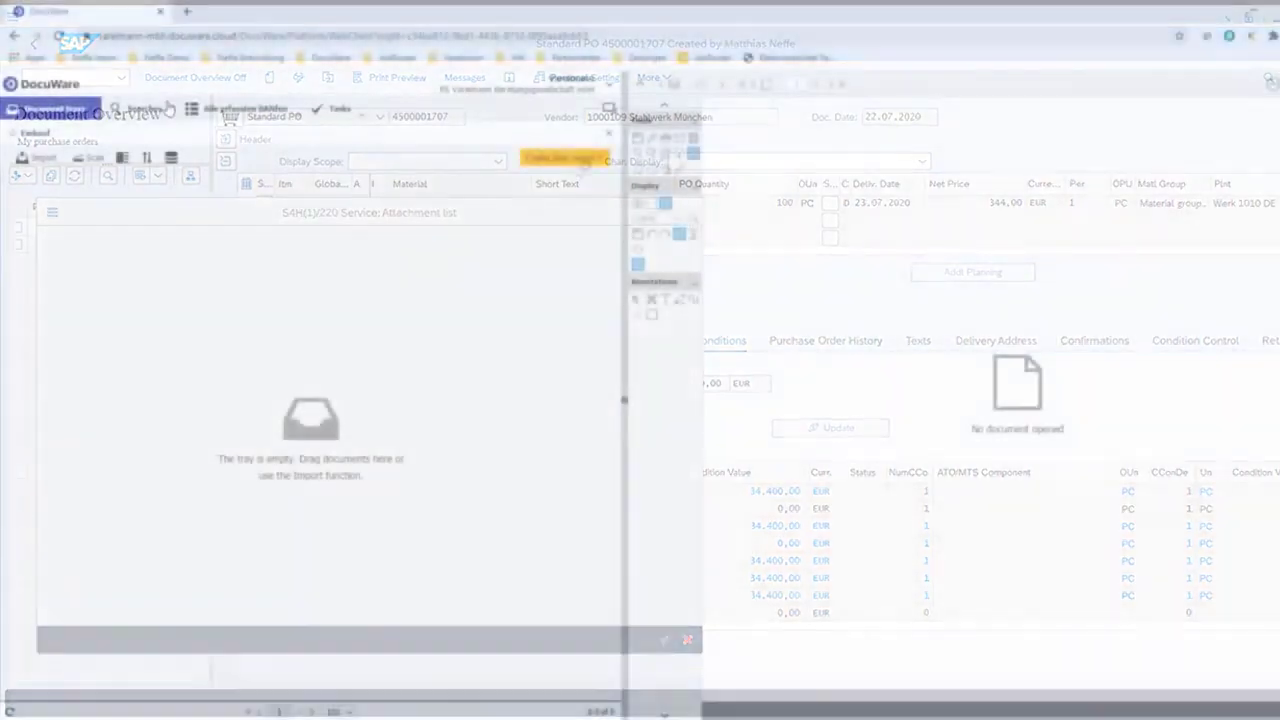
pyautogui.click(143, 108)
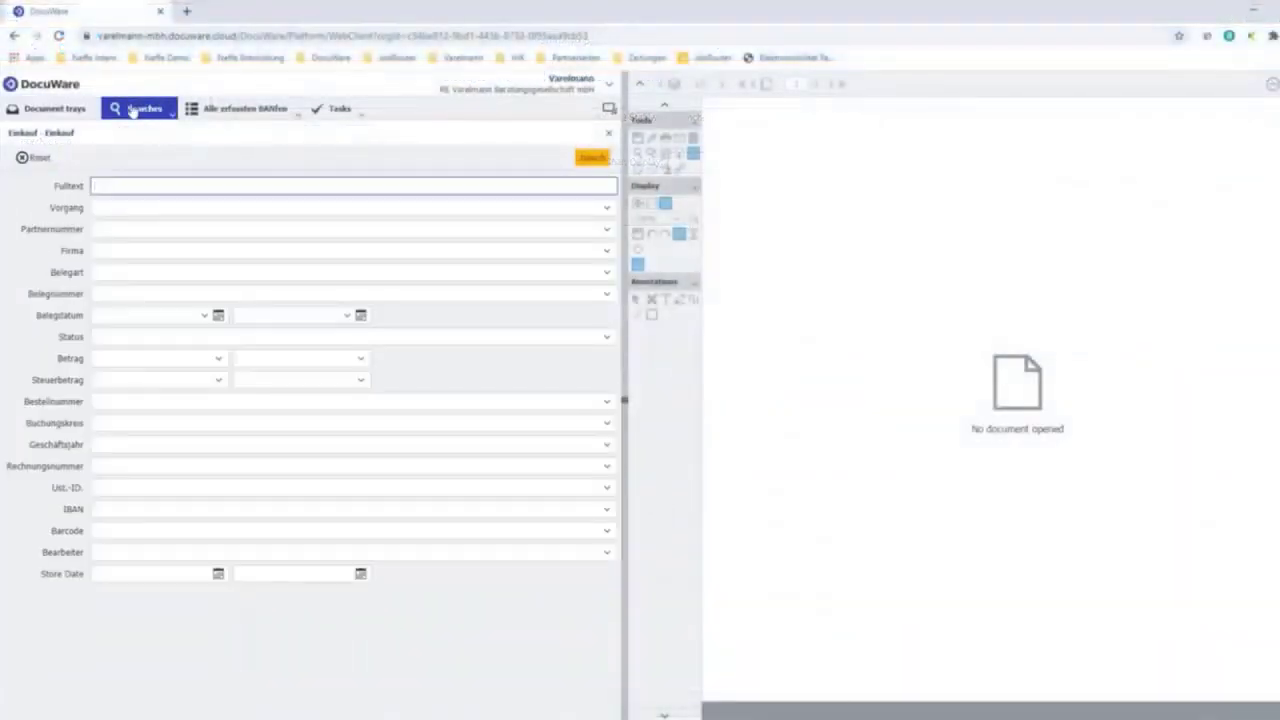
pyautogui.click(160, 209)
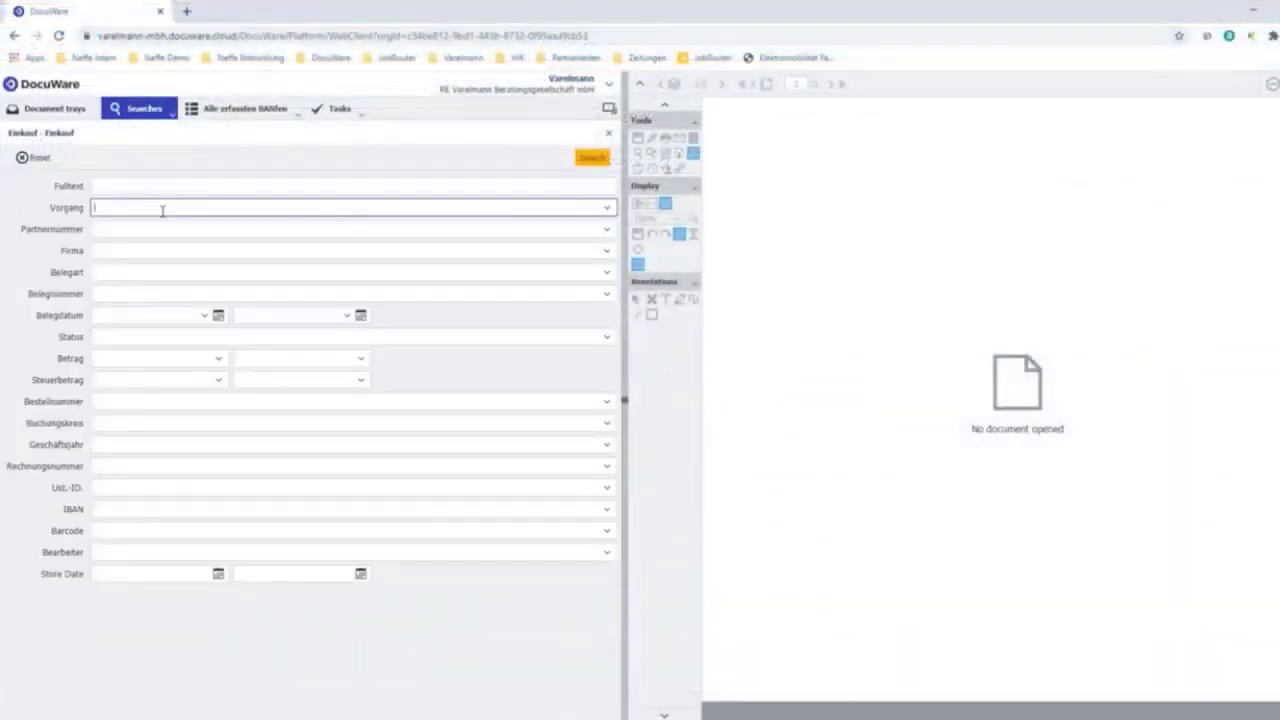
pyautogui.write('45000017')
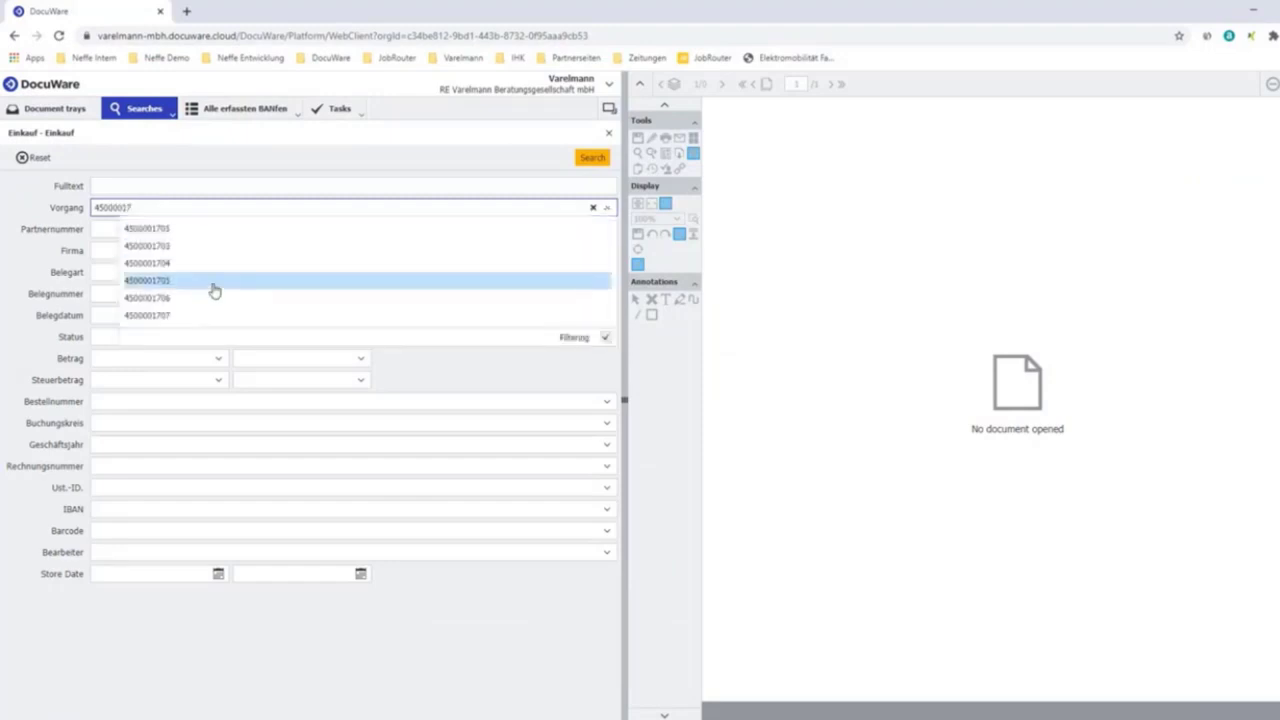
pyautogui.click(212, 320)
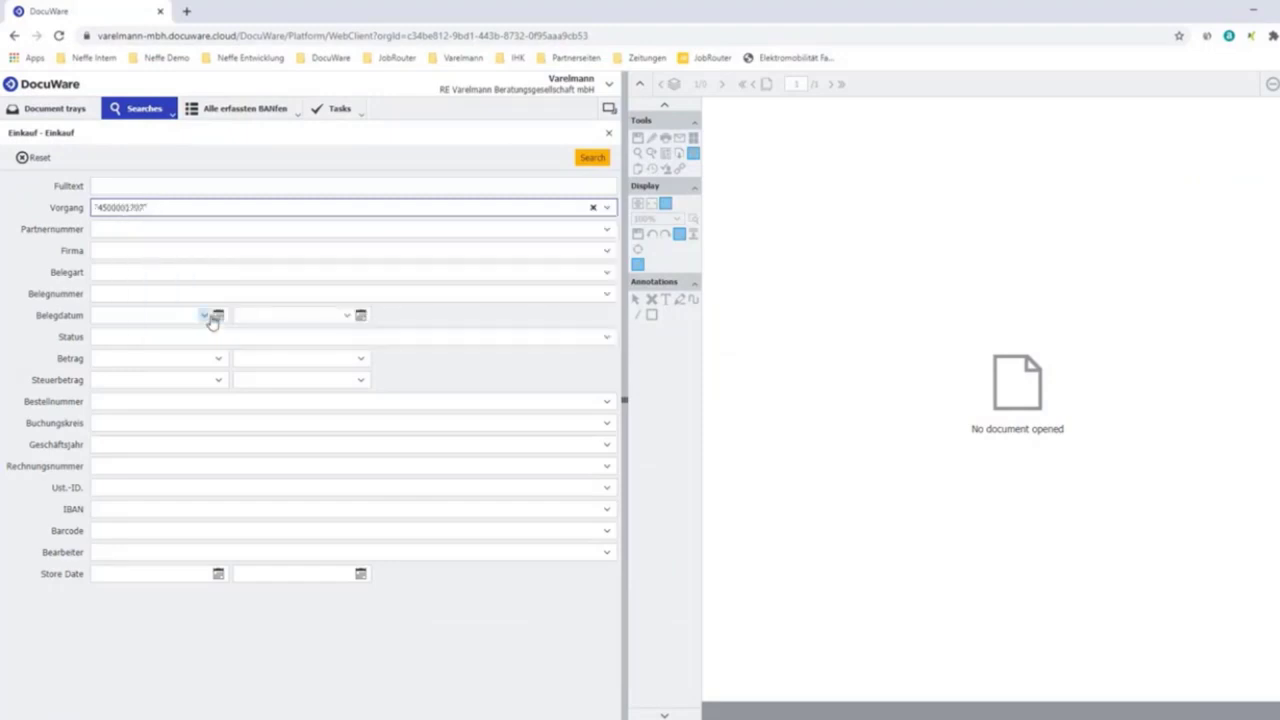
pyautogui.click(585, 160)
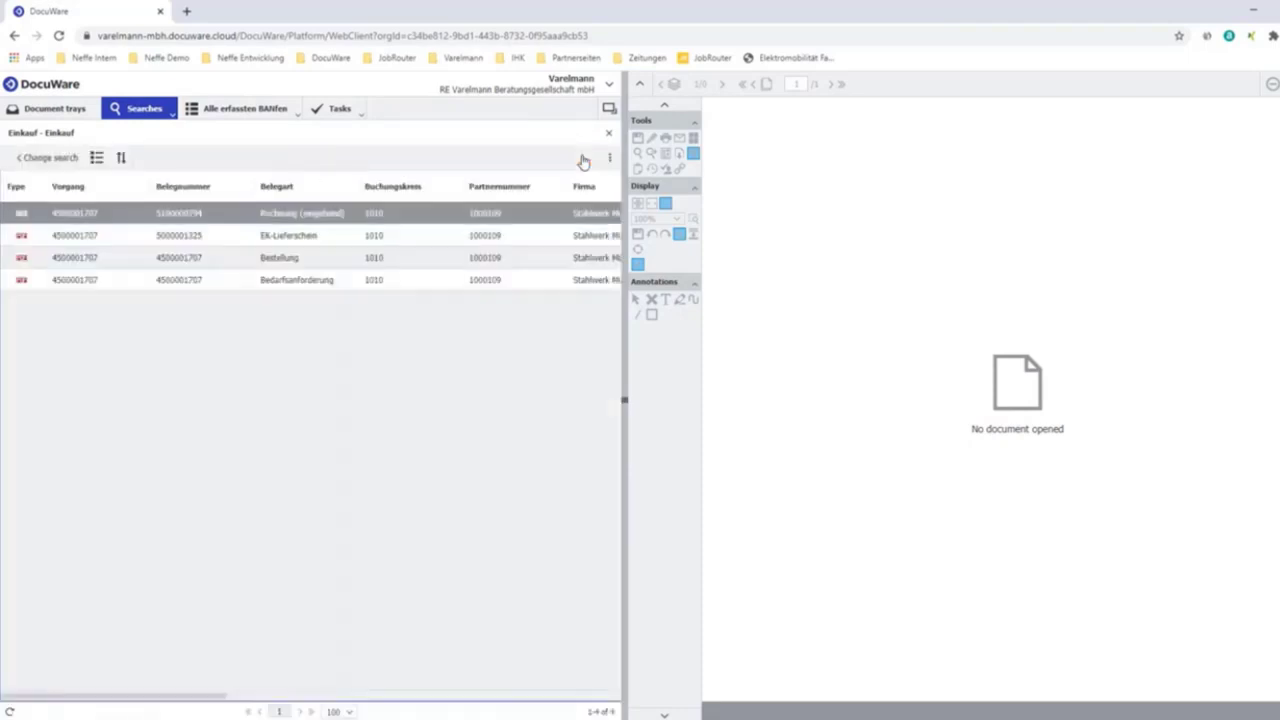
# View the invoice result, then step through the delivery note to the Bestellung document.
pyautogui.doubleClick(424, 217)
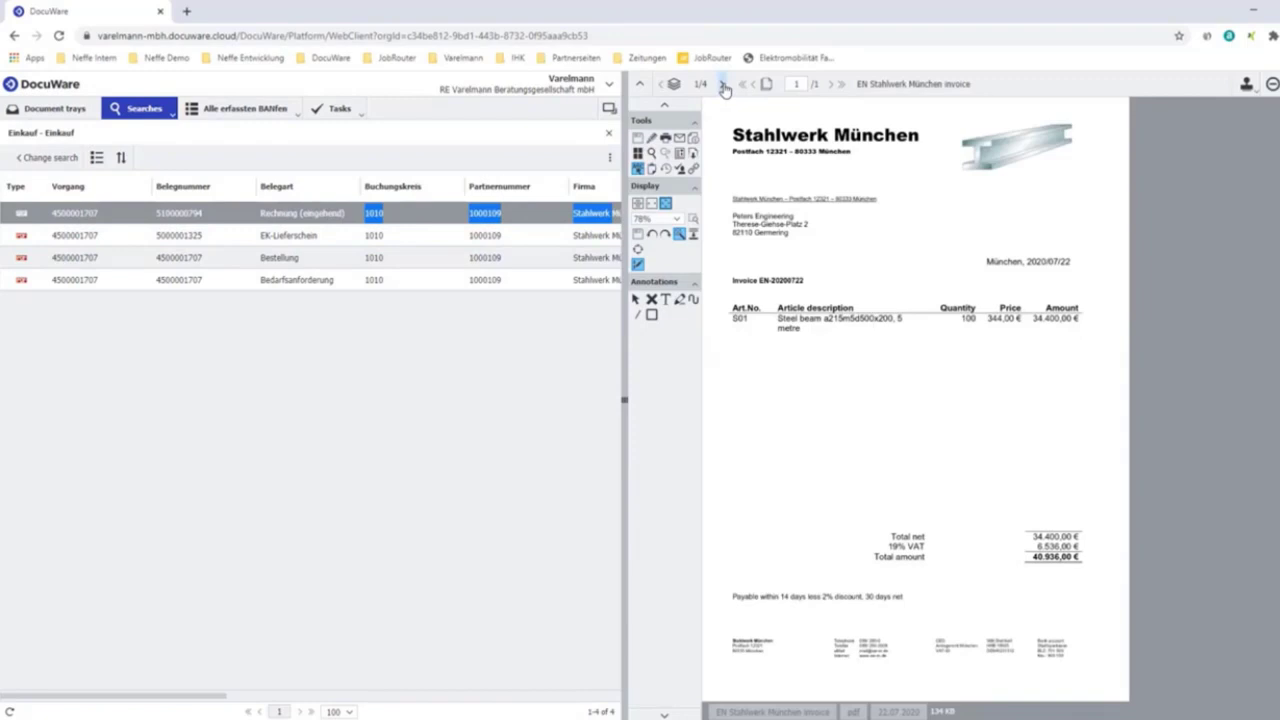
pyautogui.click(722, 85)
pyautogui.click(724, 87)
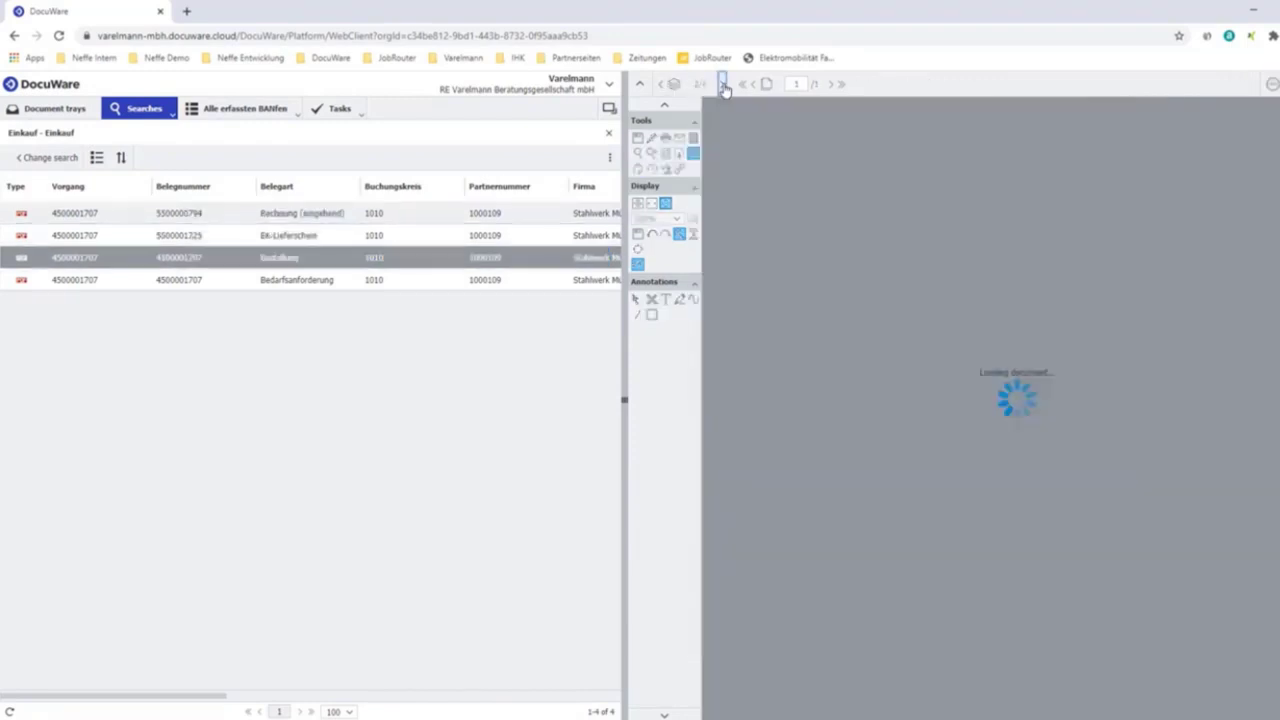